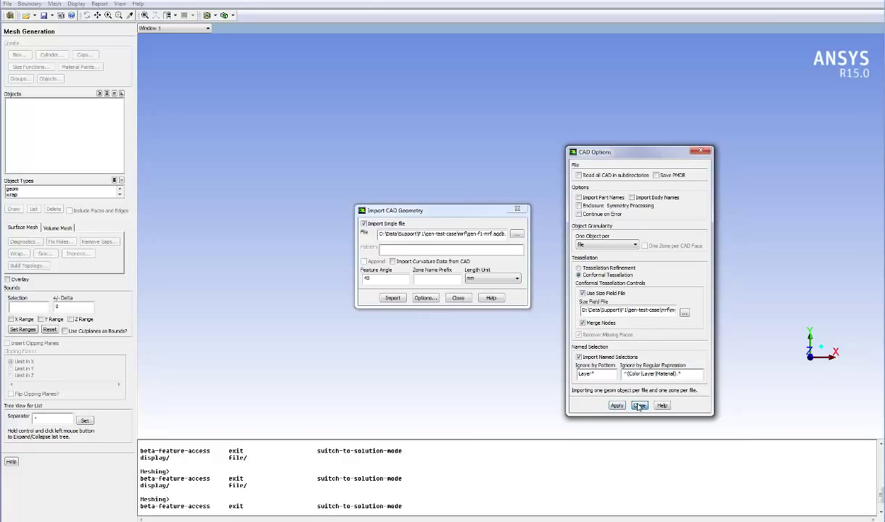
- Close the CAD options and import the gen-f1-mrf.agdb geometry with mm as the length unit
{"action": "left_click", "coordinate": [639, 406]}
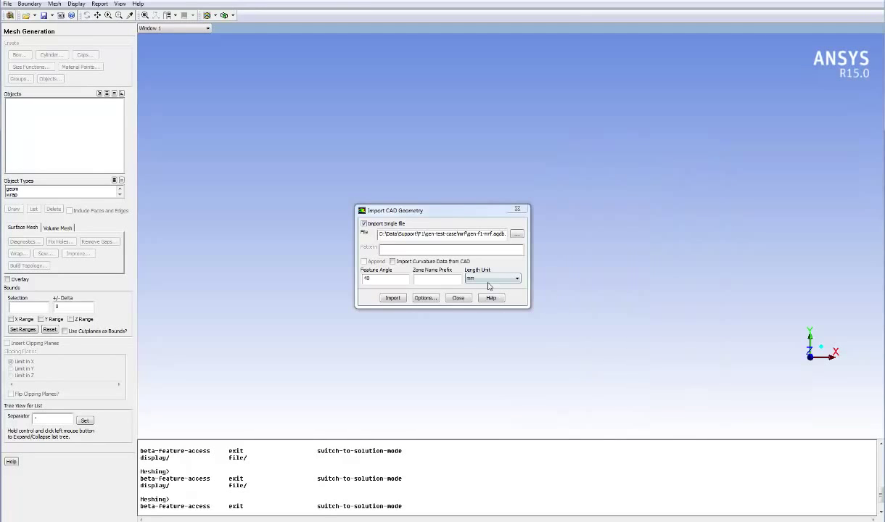
{"action": "left_click", "coordinate": [392, 298]}
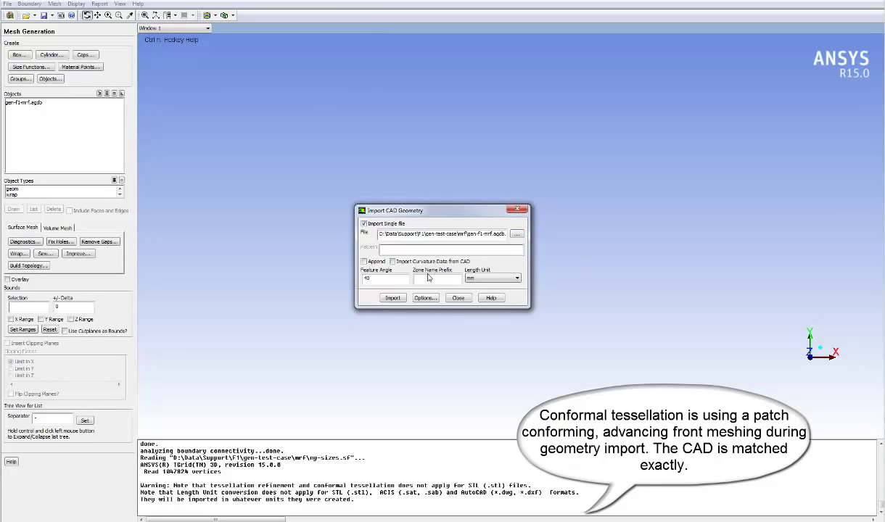
{"action": "left_click", "coordinate": [459, 298]}
- Draw the imported gen-f1-mrf.agdb object and turn on its mesh edges
{"action": "left_click", "coordinate": [45, 103]}
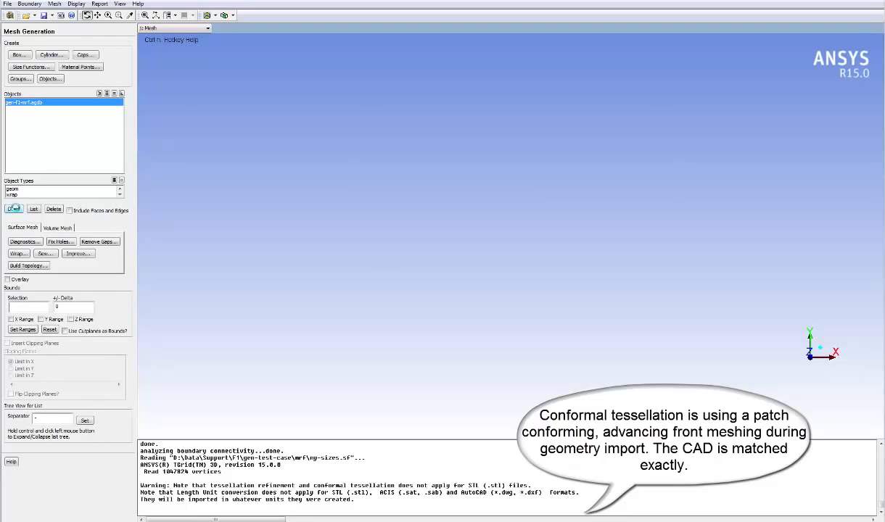
{"action": "left_click", "coordinate": [14, 209]}
{"action": "left_click_drag", "start_coordinate": [502, 291], "coordinate": [602, 145]}
{"action": "key", "text": "ctrl+e"}
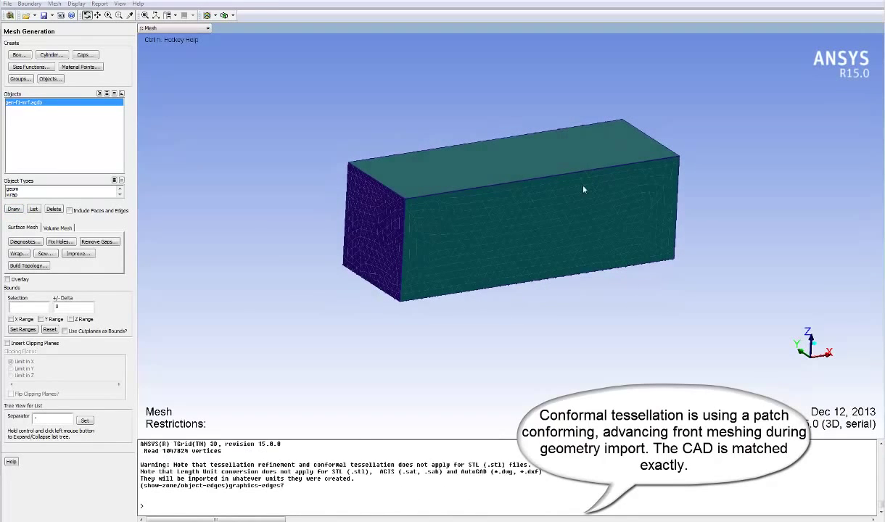
- With the zone selection filter, select the wt-sides, wt-inlet and wt-outlet zones and hide them
{"action": "left_click_drag", "start_coordinate": [583, 188], "coordinate": [483, 240]}
{"action": "key", "text": "ctrl+z"}
{"action": "right_click", "coordinate": [482, 226]}
{"action": "right_click", "coordinate": [382, 245]}
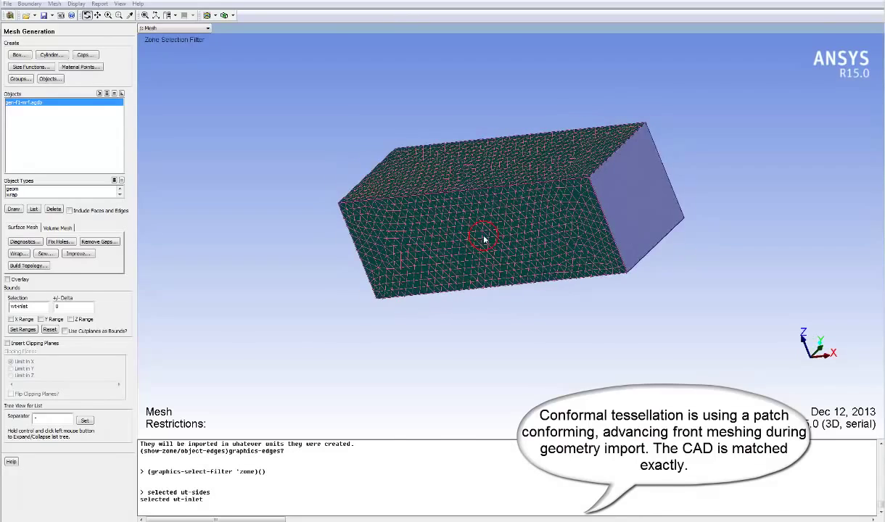
{"action": "right_click", "coordinate": [630, 211]}
{"action": "left_click_drag", "start_coordinate": [630, 211], "coordinate": [746, 205]}
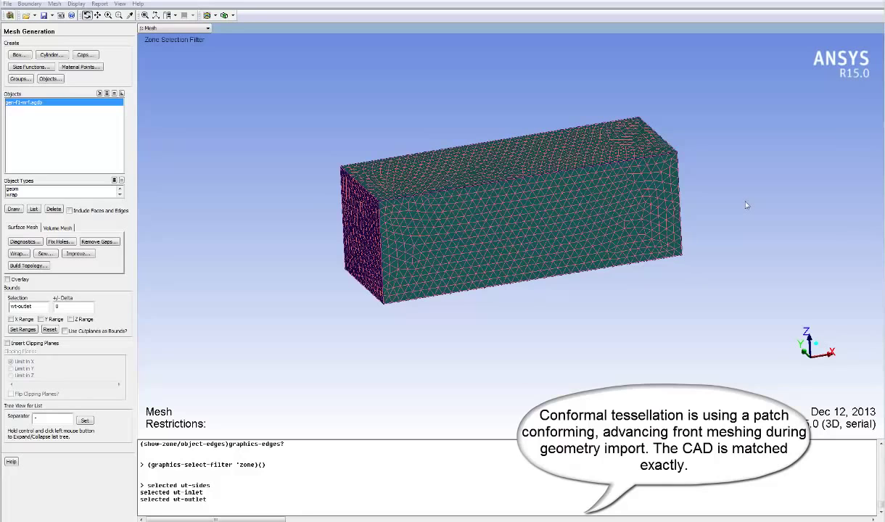
{"action": "key", "text": "ctrl+h"}
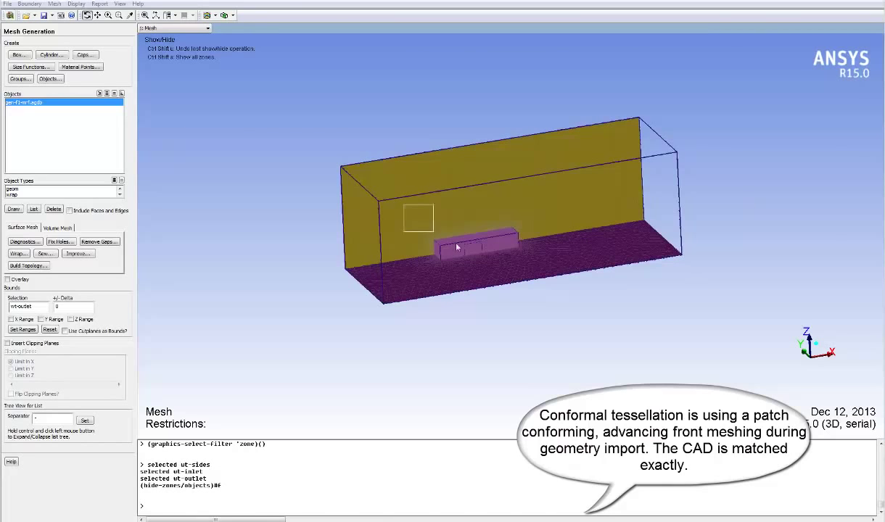
- Hide the gen-f1-mrf.agdb box zone that encloses the car
{"action": "middle_click_drag", "start_coordinate": [456, 247], "coordinate": [562, 272]}
{"action": "left_click_drag", "start_coordinate": [557, 268], "coordinate": [513, 263]}
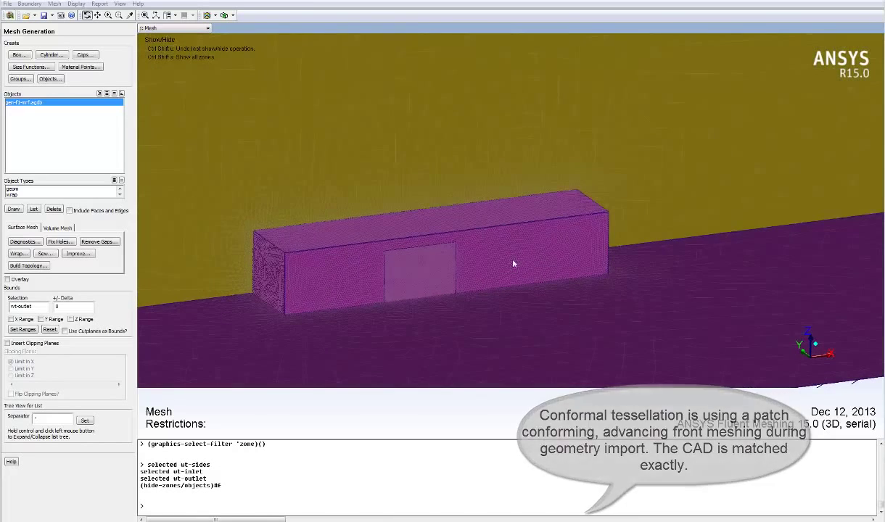
{"action": "right_click", "coordinate": [366, 273]}
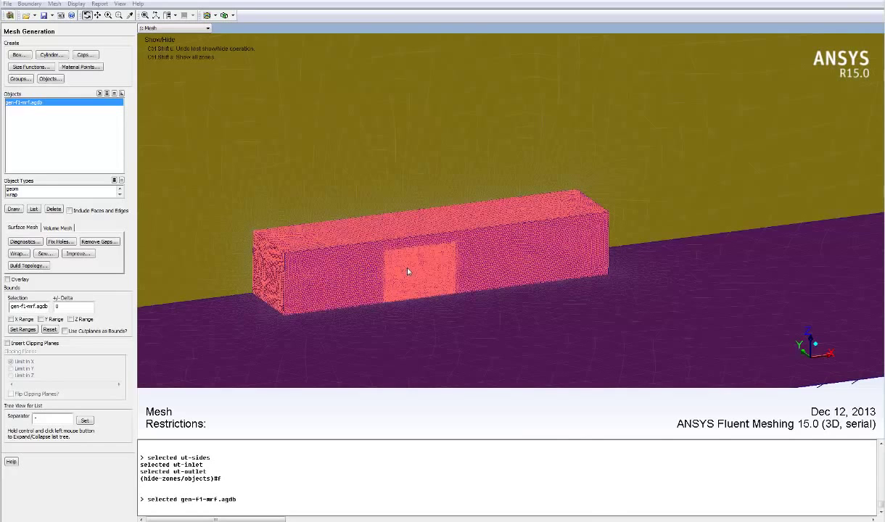
{"action": "key", "text": "ctrl+h"}
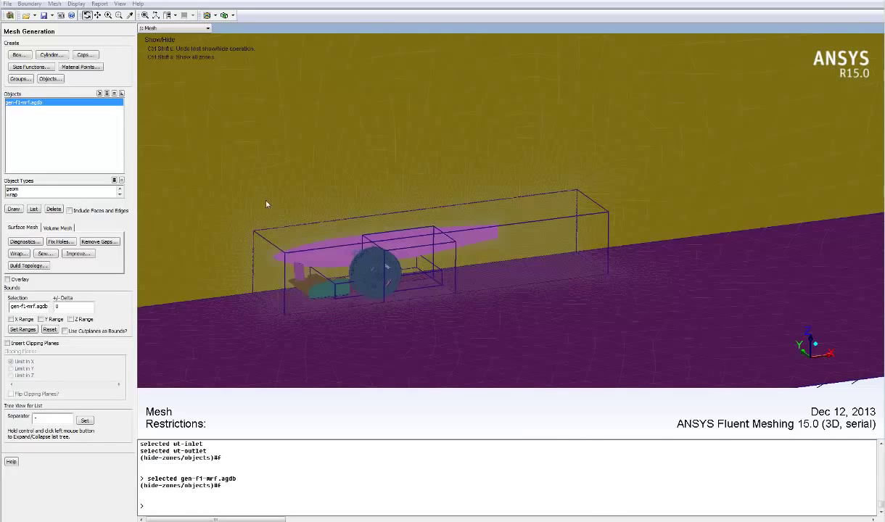
- Examine the surface mesh on the car's nose, strut, front wing and endplate
{"action": "middle_click_drag", "start_coordinate": [267, 205], "coordinate": [477, 318]}
{"action": "mouse_move", "coordinate": [451, 236]}
{"action": "left_mouse_down"}
{"action": "mouse_move", "coordinate": [549, 238]}
{"action": "mouse_move", "coordinate": [407, 268]}
{"action": "mouse_move", "coordinate": [497, 221]}
{"action": "mouse_move", "coordinate": [520, 186]}
{"action": "mouse_move", "coordinate": [587, 199]}
{"action": "mouse_move", "coordinate": [558, 219]}
{"action": "left_mouse_up"}
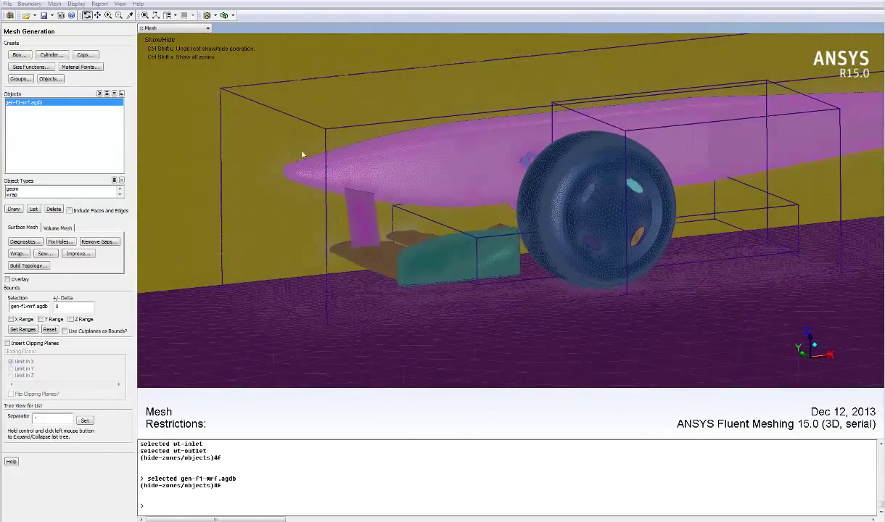
{"action": "middle_click_drag", "start_coordinate": [267, 117], "coordinate": [493, 213]}
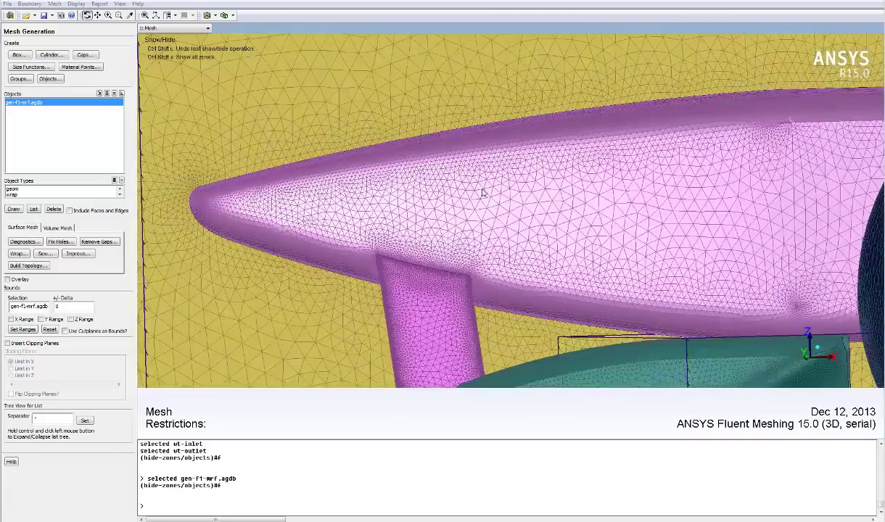
{"action": "mouse_move", "coordinate": [482, 192]}
{"action": "left_mouse_down"}
{"action": "mouse_move", "coordinate": [461, 259]}
{"action": "mouse_move", "coordinate": [484, 316]}
{"action": "mouse_move", "coordinate": [574, 262]}
{"action": "mouse_move", "coordinate": [485, 223]}
{"action": "left_mouse_up"}
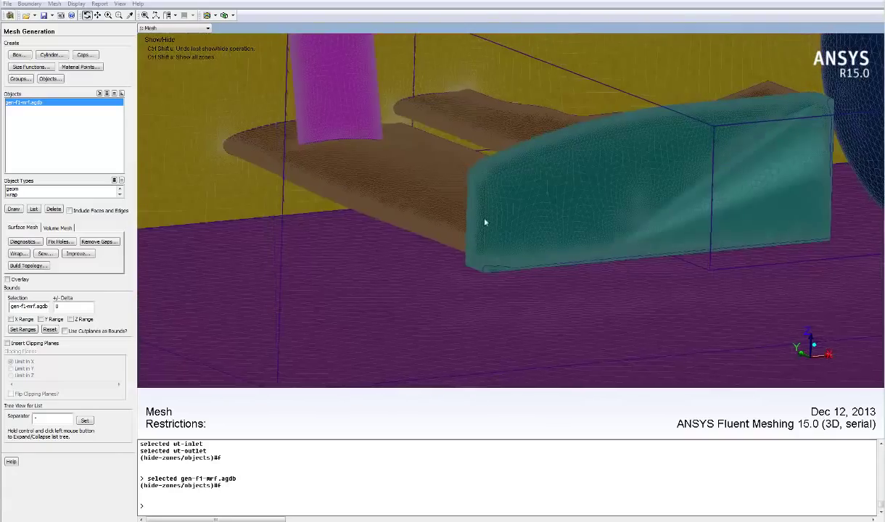
{"action": "middle_click_drag", "start_coordinate": [485, 222], "coordinate": [502, 269]}
{"action": "left_click_drag", "start_coordinate": [360, 225], "coordinate": [438, 246]}
{"action": "middle_click_drag", "start_coordinate": [439, 245], "coordinate": [557, 194]}
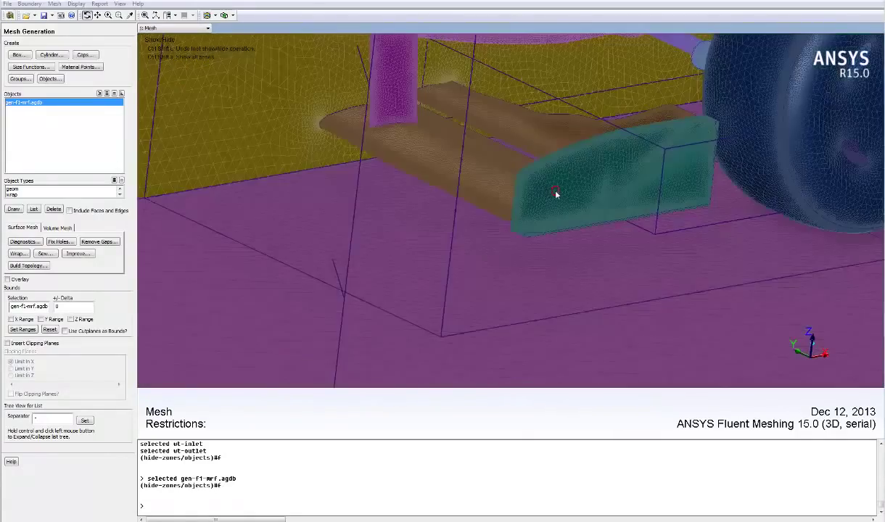
- Clear the selection, turn off the feature edge display, and hide the wt-sides and gen-f1-mrf.agdb zones again
{"action": "key", "text": "F2"}
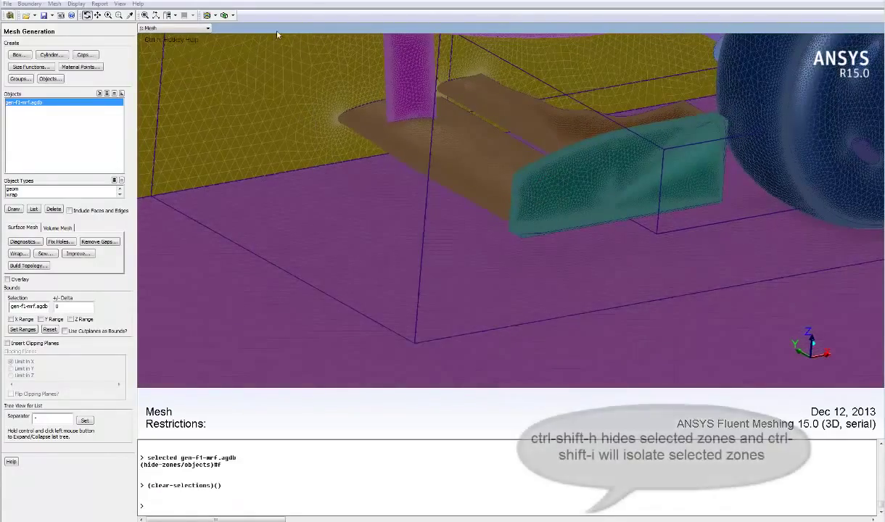
{"action": "left_click", "coordinate": [232, 16]}
{"action": "left_click", "coordinate": [249, 36]}
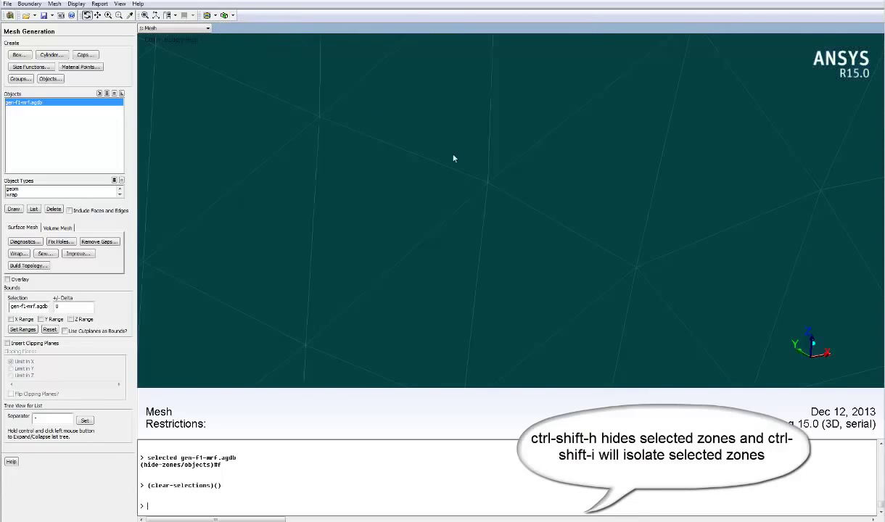
{"action": "right_click", "coordinate": [488, 185]}
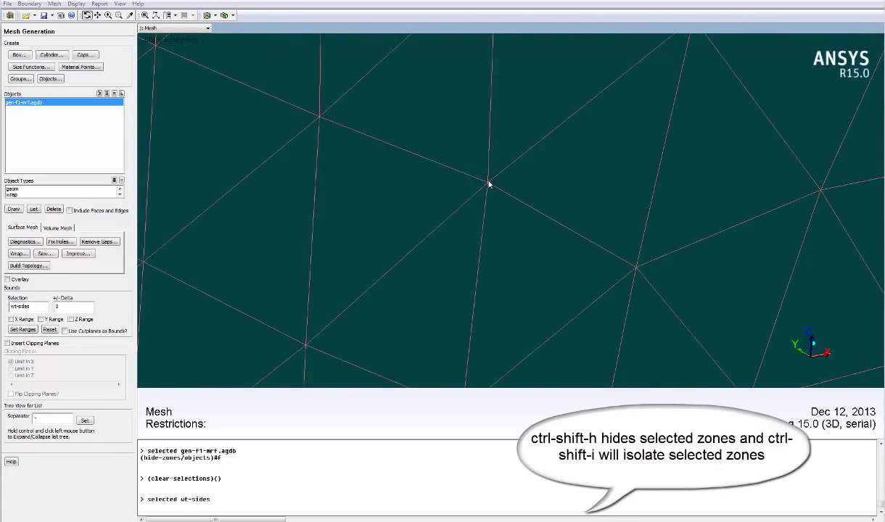
{"action": "key", "text": "ctrl+shift+h"}
{"action": "right_click", "coordinate": [489, 185]}
{"action": "key", "text": "ctrl+shift+h"}
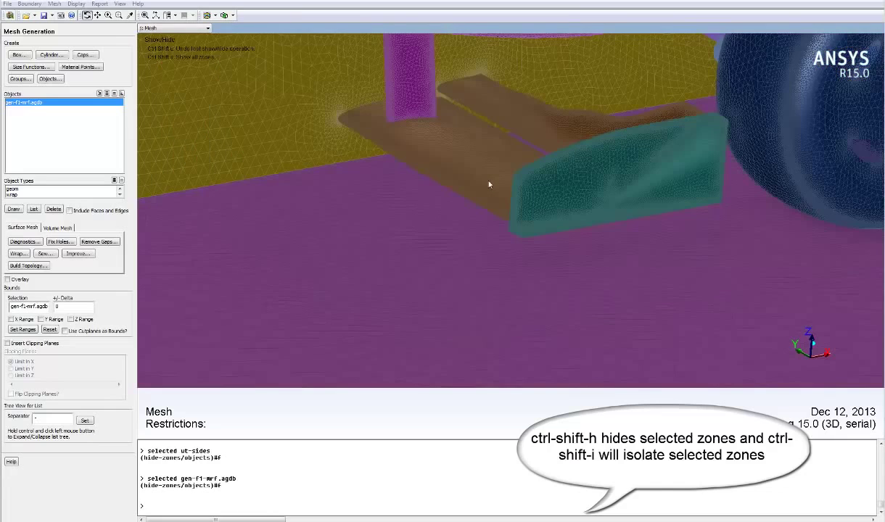
- Select the wing, endplate and strut zones and isolate them
{"action": "right_click", "coordinate": [484, 176]}
{"action": "right_click", "coordinate": [587, 175], "text": "ctrl"}
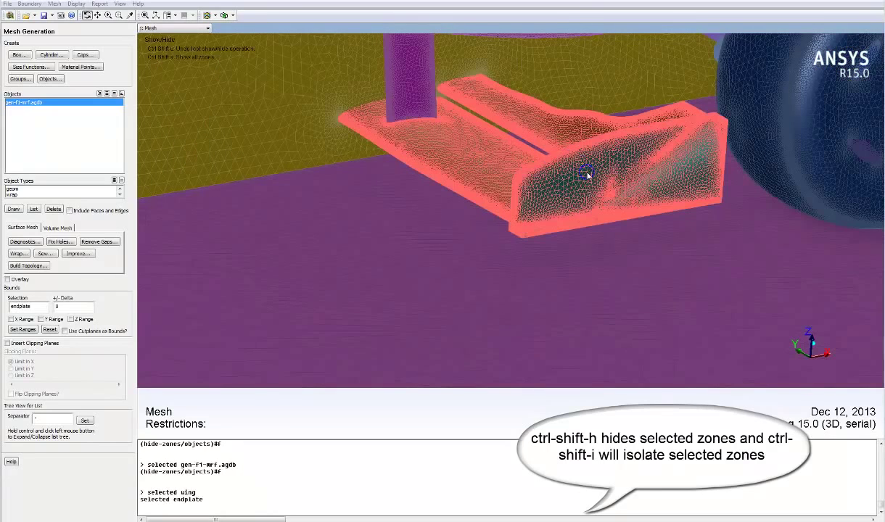
{"action": "right_click", "coordinate": [407, 89], "text": "ctrl"}
{"action": "key", "text": "ctrl+shift+i"}
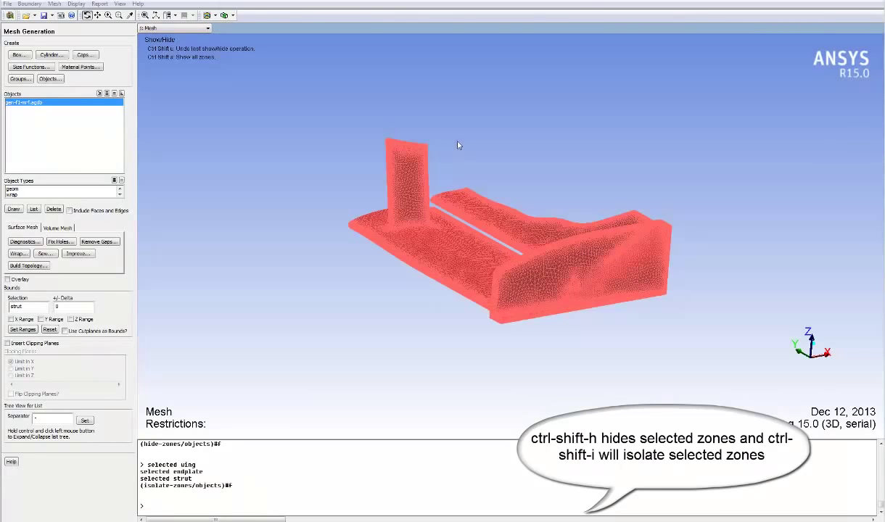
- Clear the zone selection and examine the surface mesh around the slot between the wing elements
{"action": "mouse_move", "coordinate": [459, 145]}
{"action": "left_mouse_down"}
{"action": "mouse_move", "coordinate": [534, 192]}
{"action": "mouse_move", "coordinate": [326, 249]}
{"action": "mouse_move", "coordinate": [524, 235]}
{"action": "mouse_move", "coordinate": [574, 219]}
{"action": "mouse_move", "coordinate": [589, 198]}
{"action": "mouse_move", "coordinate": [396, 227]}
{"action": "left_mouse_up"}
{"action": "key", "text": "F2"}
{"action": "middle_click_drag", "start_coordinate": [481, 222], "coordinate": [524, 276]}
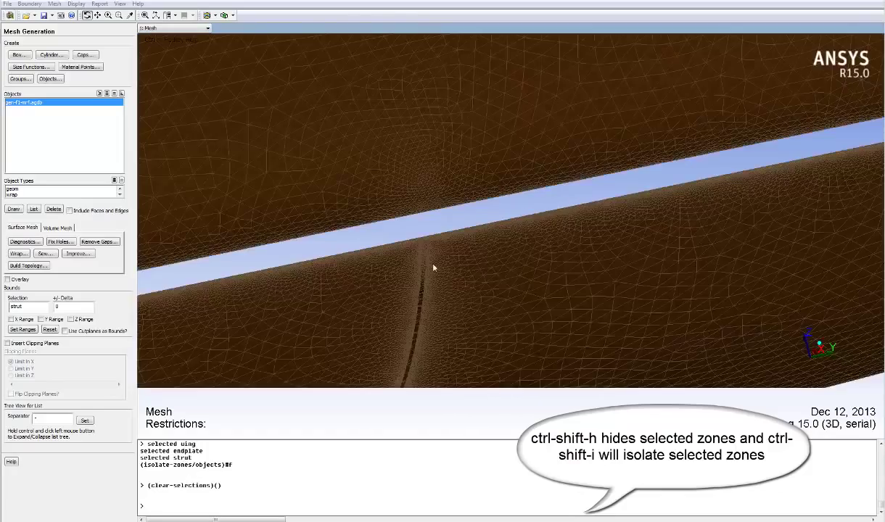
{"action": "left_click_drag", "start_coordinate": [434, 269], "coordinate": [434, 234]}
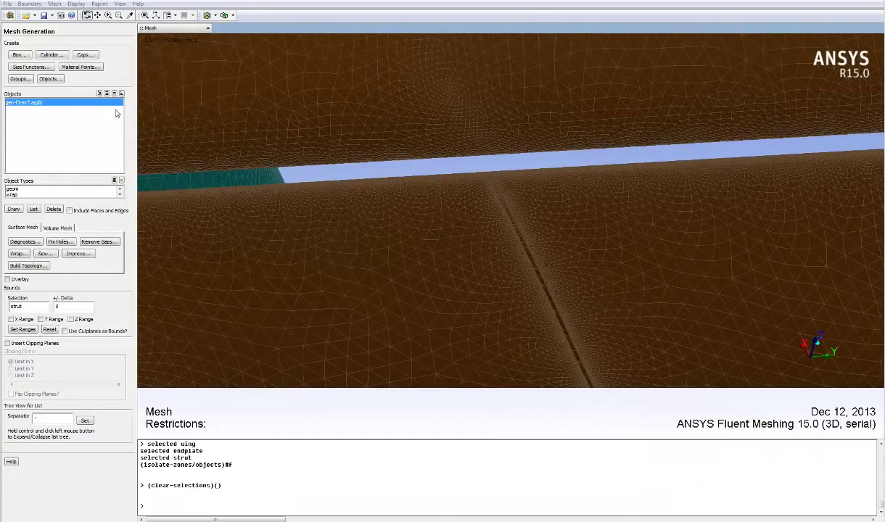
- In object management, select the wing, endplate and fence face zones and draw them
{"action": "left_click", "coordinate": [50, 79]}
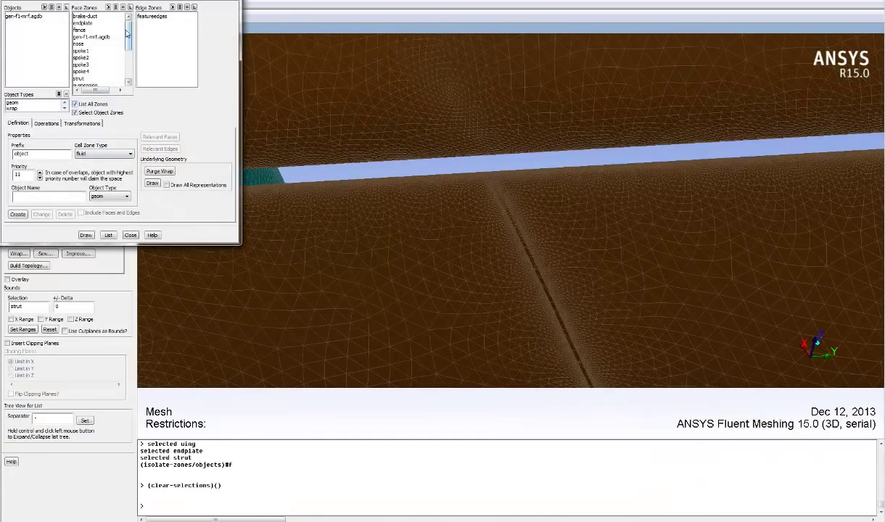
{"action": "right_click", "coordinate": [339, 118]}
{"action": "right_click", "coordinate": [270, 169]}
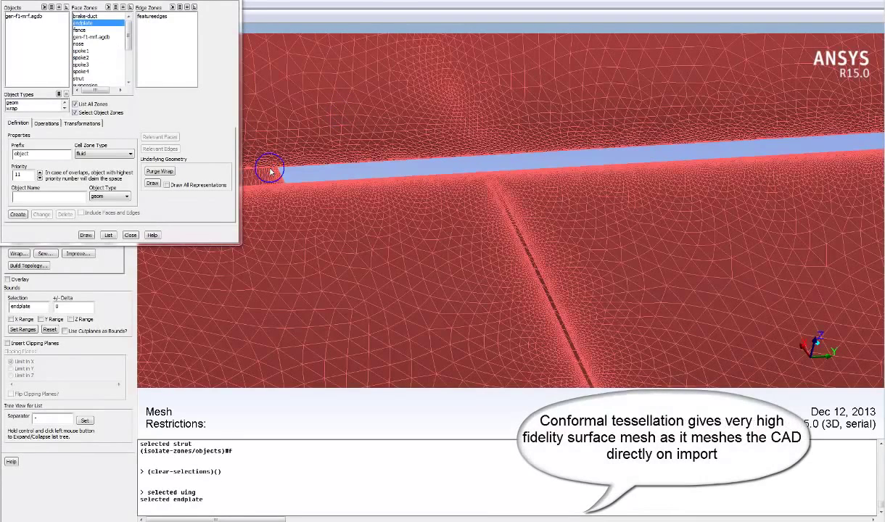
{"action": "left_click", "coordinate": [97, 31]}
{"action": "left_click", "coordinate": [92, 237]}
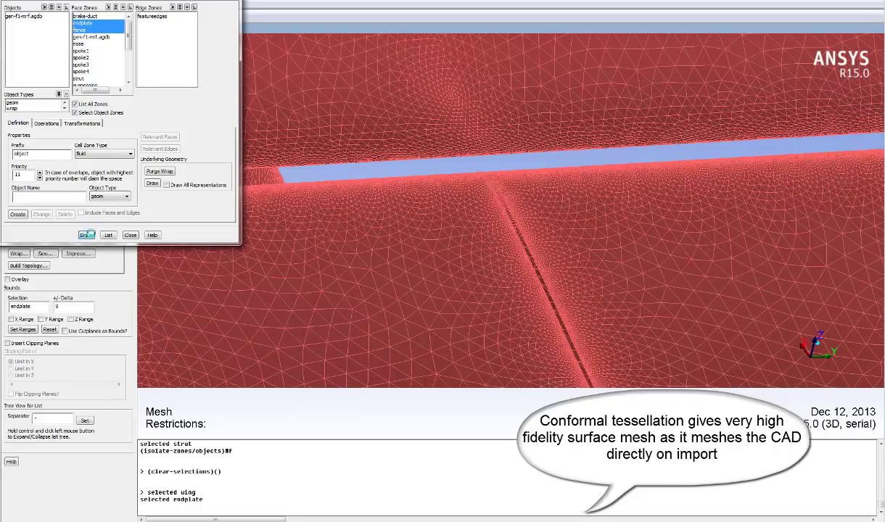
- Turn on the mesh edges and examine the surface mesh where the fence meets the wing elements
{"action": "left_click_drag", "start_coordinate": [490, 128], "coordinate": [740, 192]}
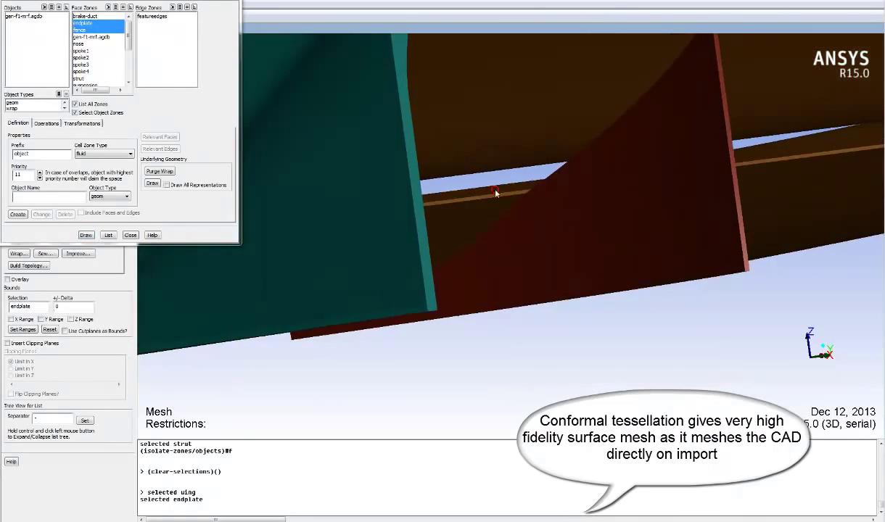
{"action": "left_click_drag", "start_coordinate": [494, 190], "coordinate": [740, 196]}
{"action": "middle_click_drag", "start_coordinate": [630, 245], "coordinate": [568, 209]}
{"action": "left_click_drag", "start_coordinate": [568, 209], "coordinate": [575, 238]}
{"action": "key", "text": "ctrl+e"}
{"action": "middle_click_drag", "start_coordinate": [514, 168], "coordinate": [582, 236]}
{"action": "mouse_move", "coordinate": [582, 169]}
{"action": "left_mouse_down"}
{"action": "mouse_move", "coordinate": [631, 164]}
{"action": "mouse_move", "coordinate": [419, 153]}
{"action": "mouse_move", "coordinate": [505, 214]}
{"action": "mouse_move", "coordinate": [530, 258]}
{"action": "mouse_move", "coordinate": [660, 289]}
{"action": "mouse_move", "coordinate": [519, 292]}
{"action": "mouse_move", "coordinate": [695, 255]}
{"action": "mouse_move", "coordinate": [572, 225]}
{"action": "mouse_move", "coordinate": [636, 167]}
{"action": "left_mouse_up"}
{"action": "middle_click_drag", "start_coordinate": [635, 167], "coordinate": [713, 233]}
{"action": "mouse_move", "coordinate": [649, 219]}
{"action": "left_mouse_down"}
{"action": "mouse_move", "coordinate": [599, 251]}
{"action": "mouse_move", "coordinate": [541, 254]}
{"action": "mouse_move", "coordinate": [584, 266]}
{"action": "left_mouse_up"}
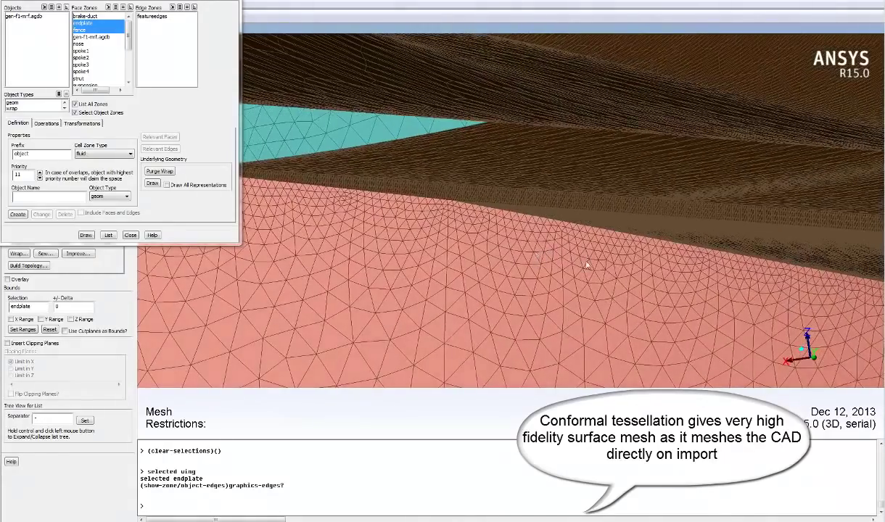
- Review the mesh on the whole wing and endplate assembly, then close object management
{"action": "middle_click_drag", "start_coordinate": [699, 276], "coordinate": [682, 255]}
{"action": "middle_click_drag", "start_coordinate": [701, 276], "coordinate": [664, 247]}
{"action": "mouse_move", "coordinate": [697, 187]}
{"action": "left_mouse_down"}
{"action": "mouse_move", "coordinate": [663, 198]}
{"action": "mouse_move", "coordinate": [664, 217]}
{"action": "mouse_move", "coordinate": [442, 211]}
{"action": "left_mouse_up"}
{"action": "middle_click", "coordinate": [673, 211]}
{"action": "middle_click", "coordinate": [442, 211]}
{"action": "middle_click", "coordinate": [442, 211]}
{"action": "middle_click_drag", "start_coordinate": [470, 209], "coordinate": [443, 190]}
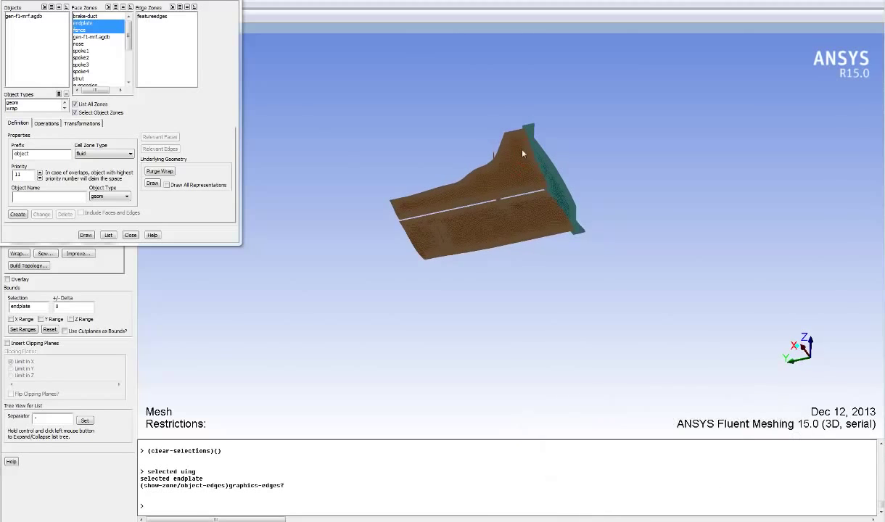
{"action": "mouse_move", "coordinate": [316, 102]}
{"action": "middle_mouse_down"}
{"action": "mouse_move", "coordinate": [489, 256]}
{"action": "mouse_move", "coordinate": [644, 297]}
{"action": "middle_mouse_up"}
{"action": "left_click_drag", "start_coordinate": [644, 299], "coordinate": [549, 211]}
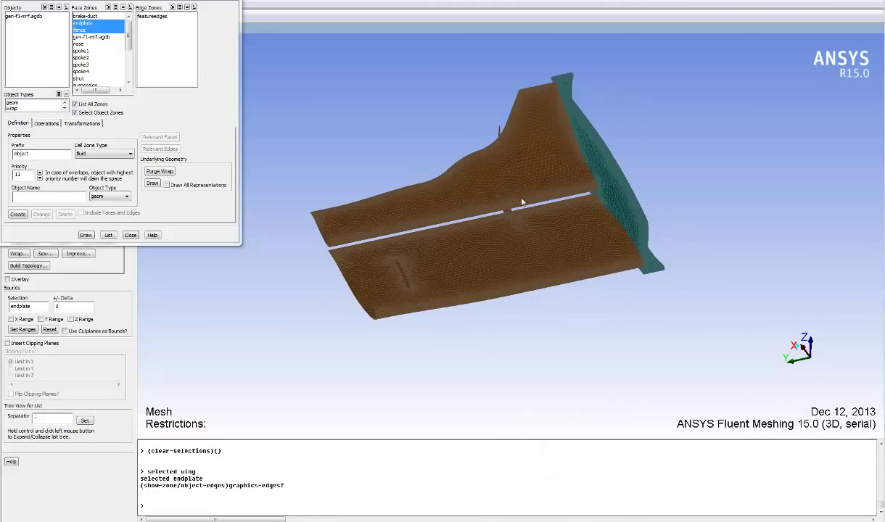
{"action": "left_click_drag", "start_coordinate": [172, 3], "coordinate": [261, 26]}
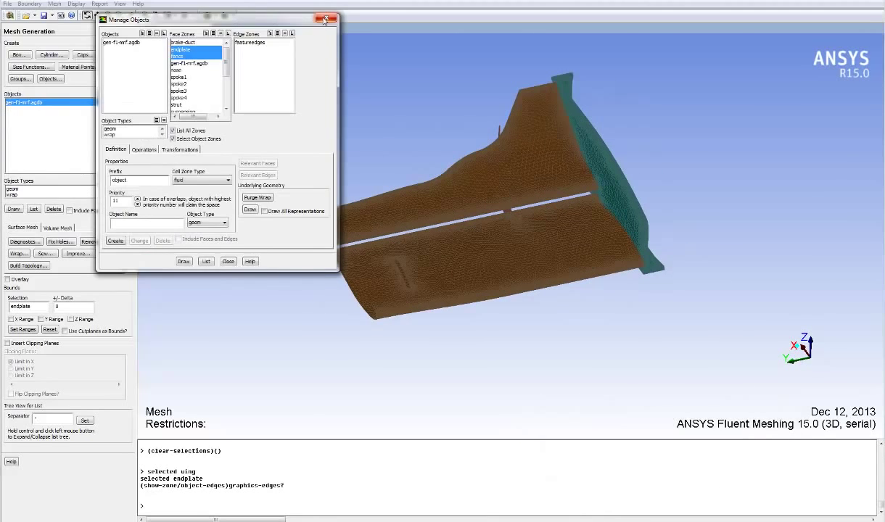
{"action": "left_click", "coordinate": [315, 16]}
- In face zone management, select the gen-f1-mrf.agdb zone and draw it on its own to view the whole box
{"action": "left_click", "coordinate": [29, 4]}
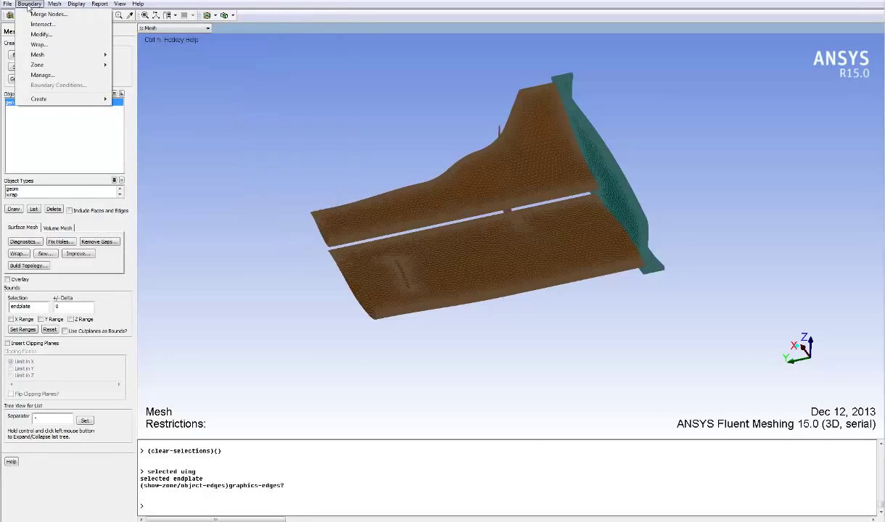
{"action": "left_click", "coordinate": [42, 76]}
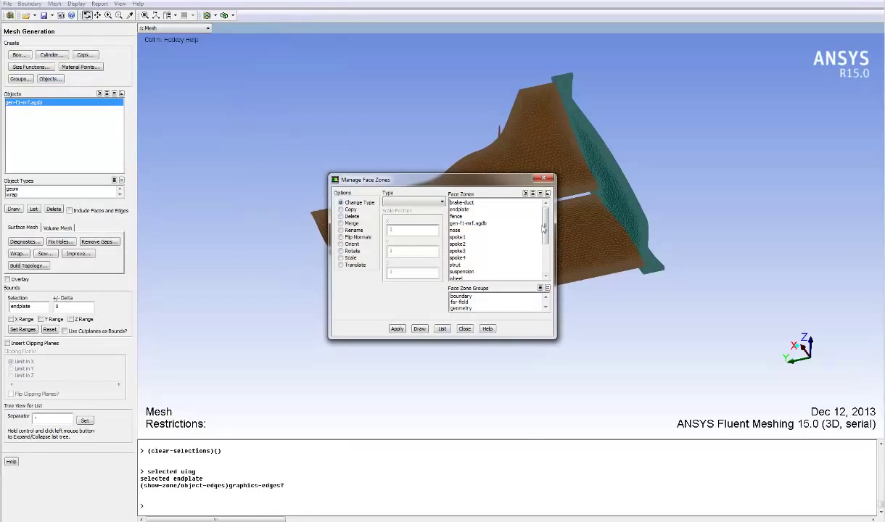
{"action": "left_click", "coordinate": [503, 224]}
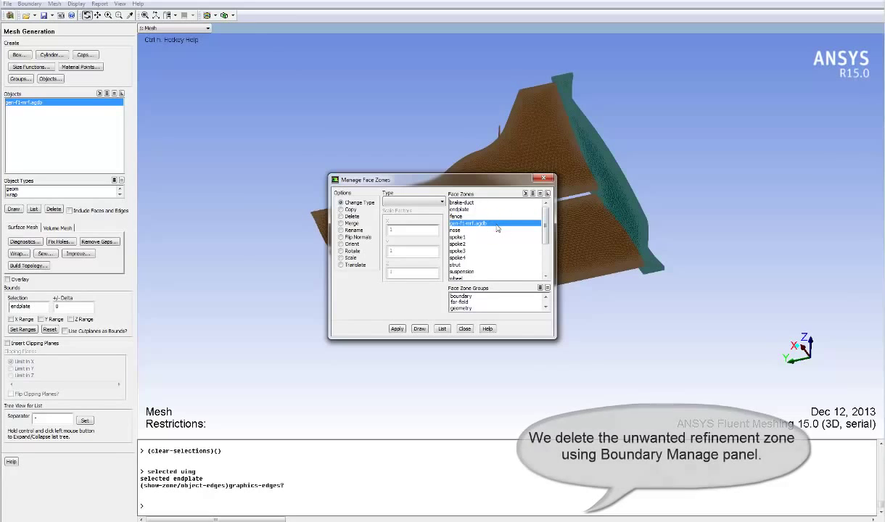
{"action": "left_click", "coordinate": [419, 329]}
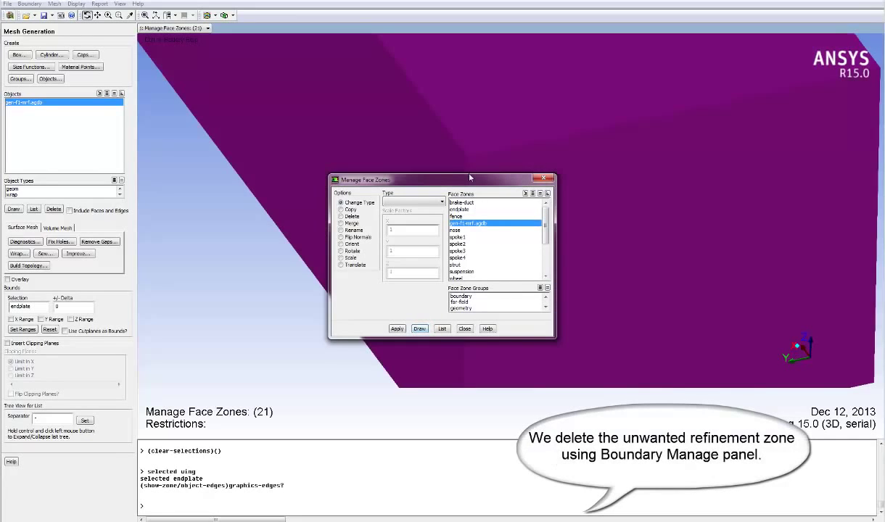
{"action": "mouse_move", "coordinate": [454, 179]}
{"action": "left_mouse_down"}
{"action": "mouse_move", "coordinate": [273, 202]}
{"action": "mouse_move", "coordinate": [214, 225]}
{"action": "left_mouse_up"}
{"action": "middle_click_drag", "start_coordinate": [508, 159], "coordinate": [410, 81]}
{"action": "left_click_drag", "start_coordinate": [410, 81], "coordinate": [358, 131]}
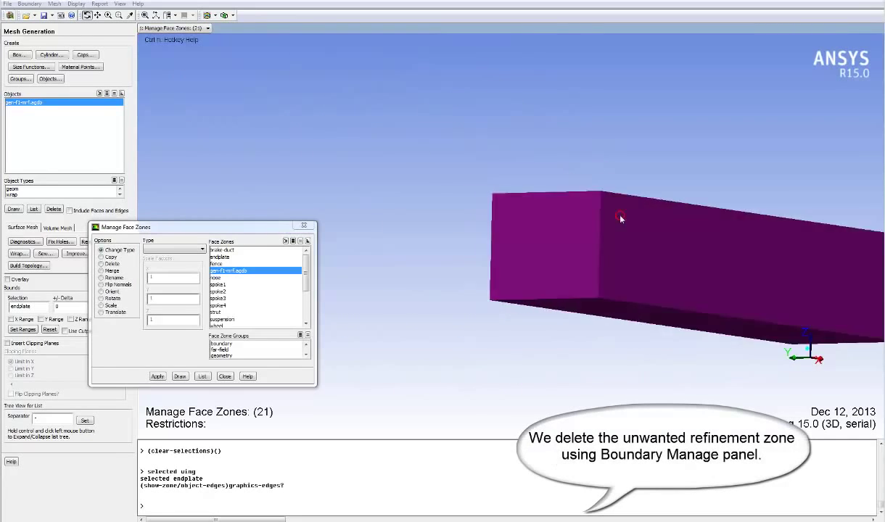
- Hide the gen-f1-mrf.agdb refinement box and delete its face zone together with its nodes
{"action": "left_click_drag", "start_coordinate": [620, 217], "coordinate": [550, 275]}
{"action": "right_click", "coordinate": [621, 262]}
{"action": "key", "text": "ctrl+y"}
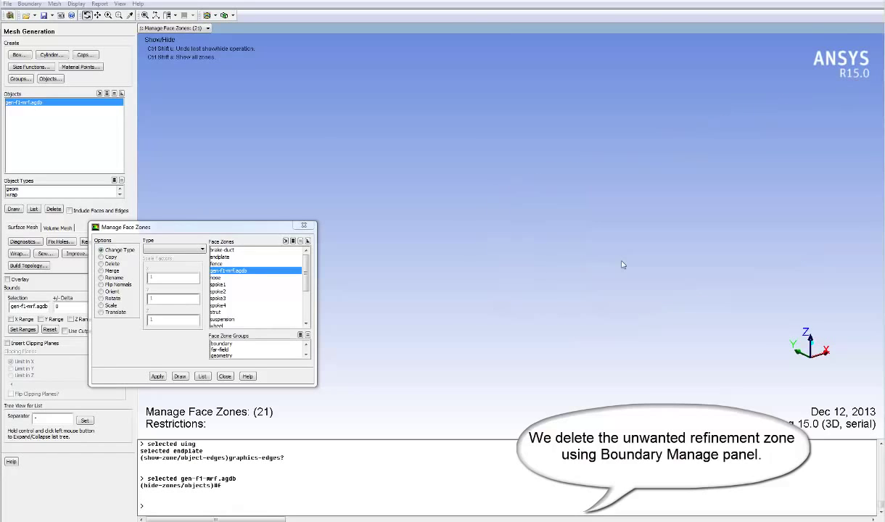
{"action": "left_click", "coordinate": [243, 272]}
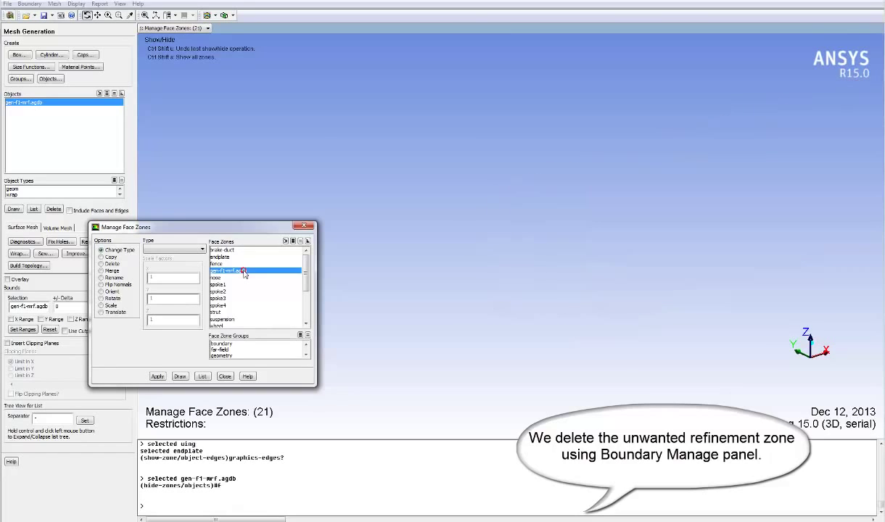
{"action": "left_click", "coordinate": [102, 264]}
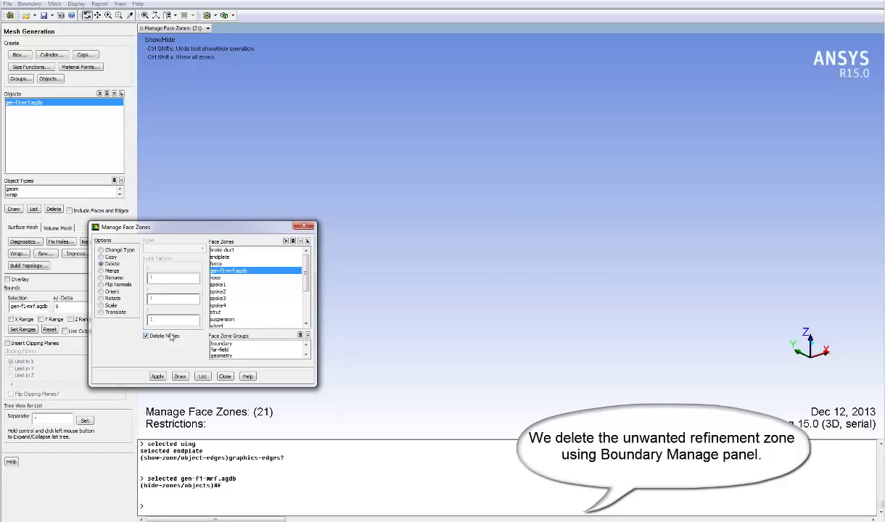
{"action": "left_click", "coordinate": [158, 377]}
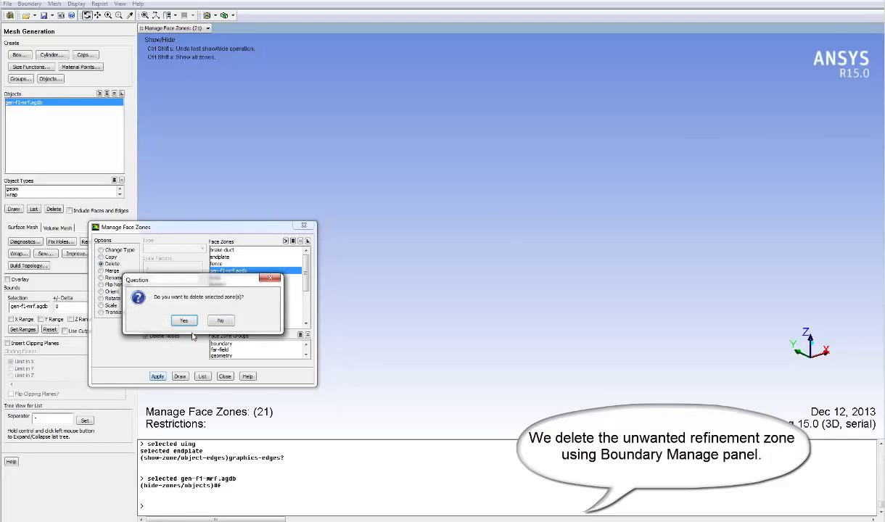
{"action": "left_click", "coordinate": [181, 321]}
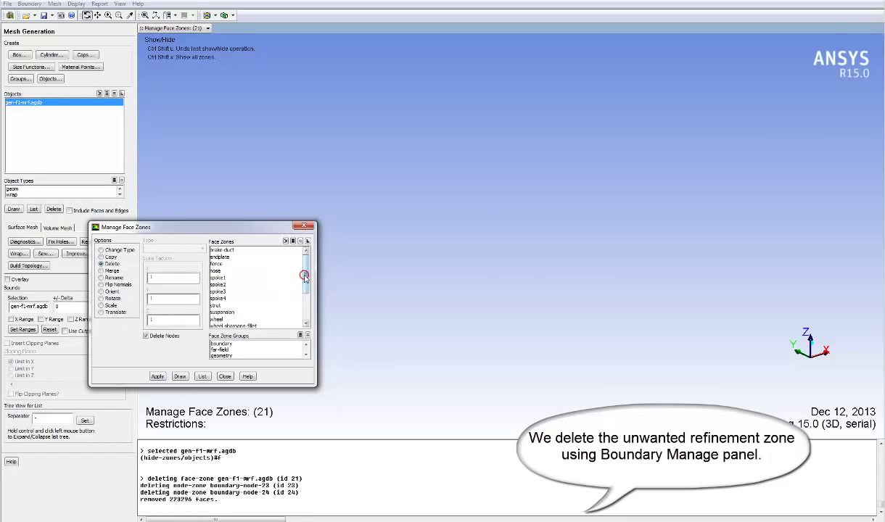
- Draw all remaining face zones and hide the wt-sides and wt-inlet zones to reveal the car inside the tunnel
{"action": "left_click_drag", "start_coordinate": [305, 275], "coordinate": [303, 276]}
{"action": "left_click", "coordinate": [285, 241]}
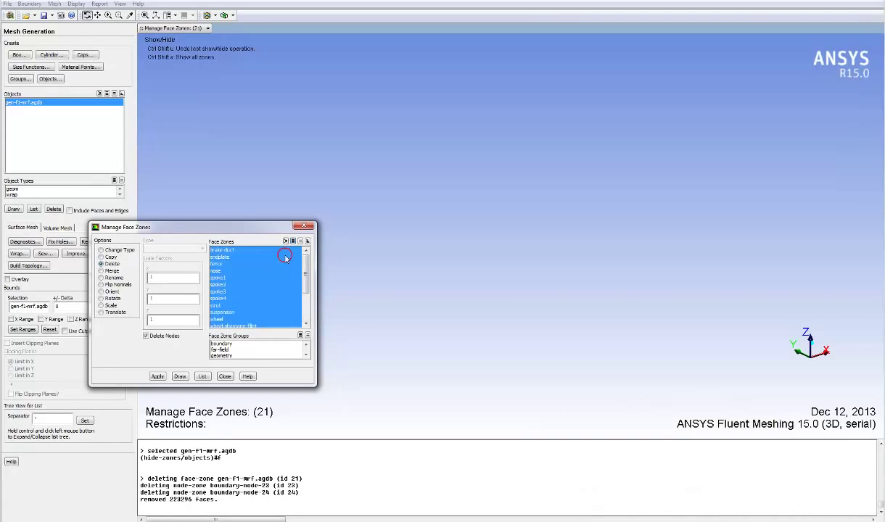
{"action": "left_click", "coordinate": [180, 375]}
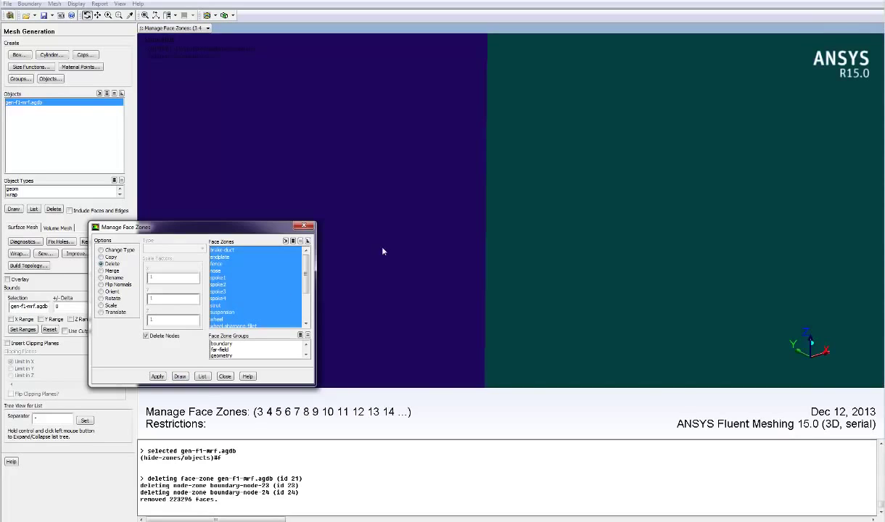
{"action": "middle_click_drag", "start_coordinate": [491, 226], "coordinate": [487, 222]}
{"action": "middle_click_drag", "start_coordinate": [581, 268], "coordinate": [488, 187]}
{"action": "right_click", "coordinate": [547, 216]}
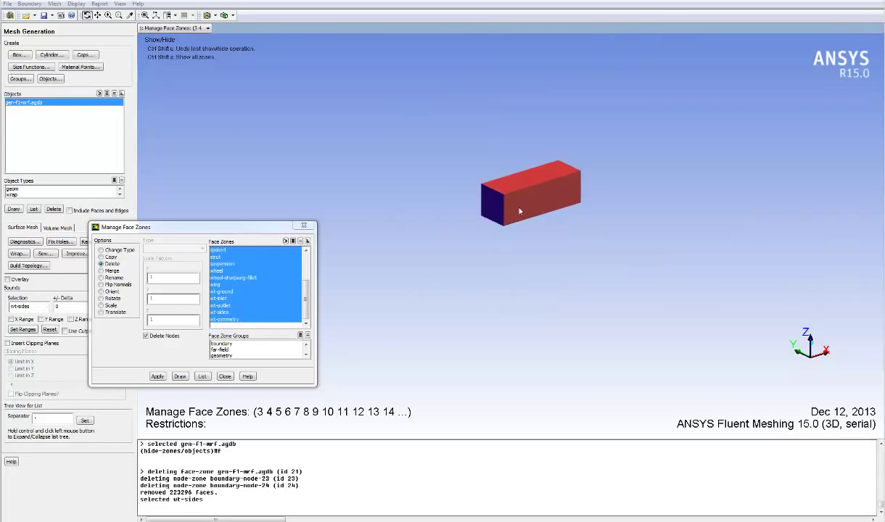
{"action": "right_click", "coordinate": [505, 210]}
{"action": "key", "text": "ctrl+h"}
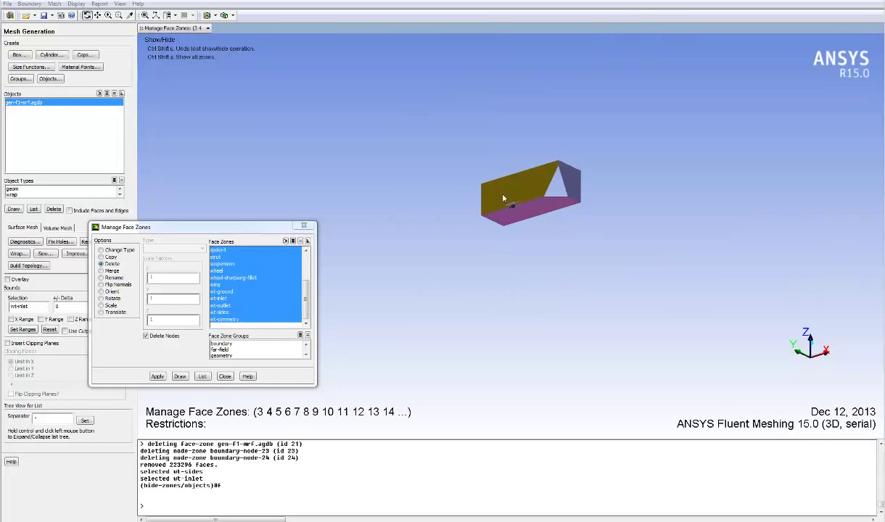
- Turn on the mesh edges and examine the surface mesh on the car, ground and symmetry plane, then close face zone management
{"action": "middle_click_drag", "start_coordinate": [496, 185], "coordinate": [534, 186]}
{"action": "left_click_drag", "start_coordinate": [532, 184], "coordinate": [395, 181]}
{"action": "middle_click_drag", "start_coordinate": [395, 181], "coordinate": [480, 230]}
{"action": "middle_click", "coordinate": [454, 250]}
{"action": "left_click_drag", "start_coordinate": [535, 224], "coordinate": [408, 207]}
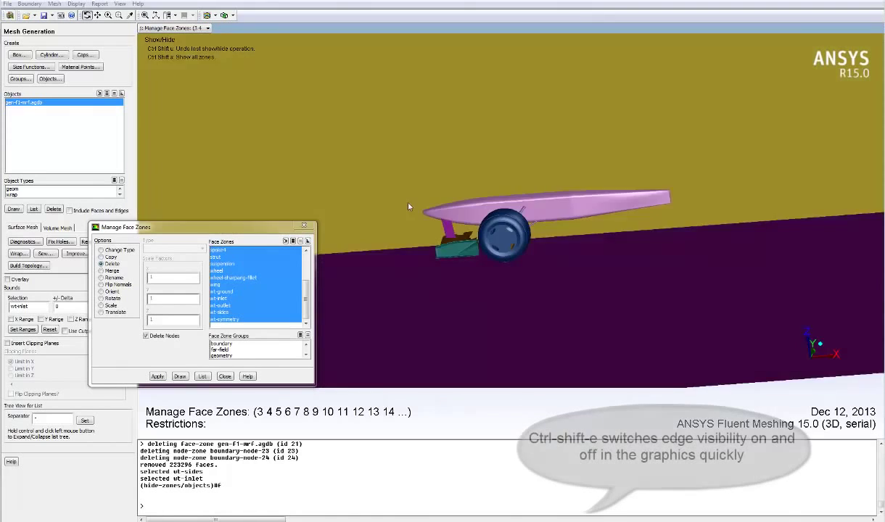
{"action": "key", "text": "ctrl+shift+e"}
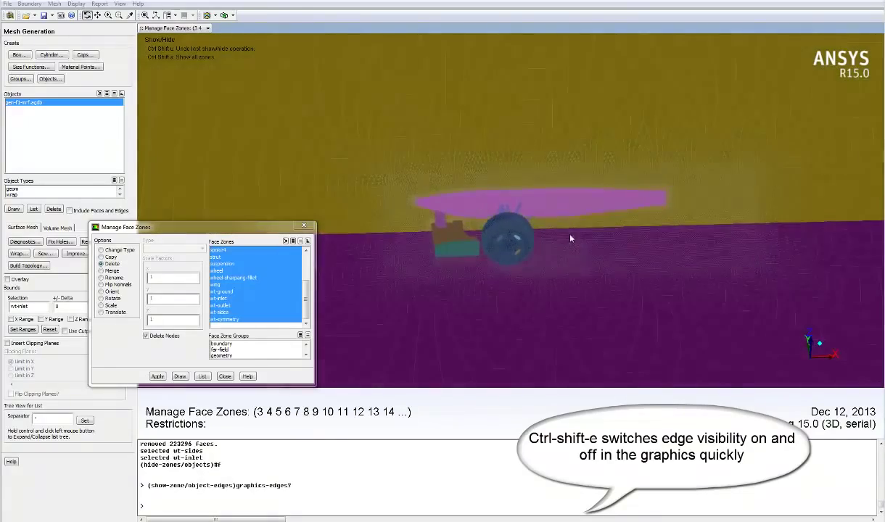
{"action": "middle_click_drag", "start_coordinate": [406, 145], "coordinate": [623, 262]}
{"action": "left_click_drag", "start_coordinate": [624, 262], "coordinate": [535, 204]}
{"action": "middle_click_drag", "start_coordinate": [591, 259], "coordinate": [459, 155]}
{"action": "left_click_drag", "start_coordinate": [573, 197], "coordinate": [574, 221]}
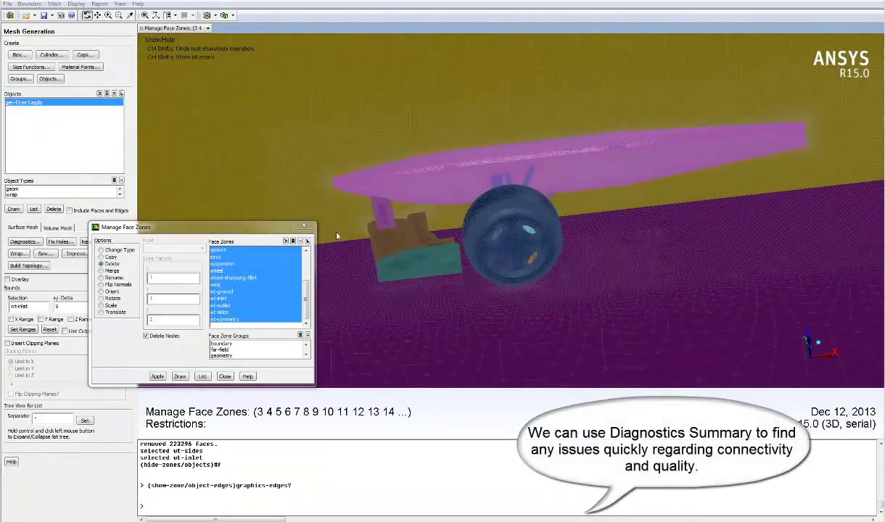
{"action": "left_click", "coordinate": [304, 226]}
- In the diagnostic tools, select the gen-f1-mrf.agdb object and report its connectivity and quality summary
{"action": "left_click", "coordinate": [23, 243]}
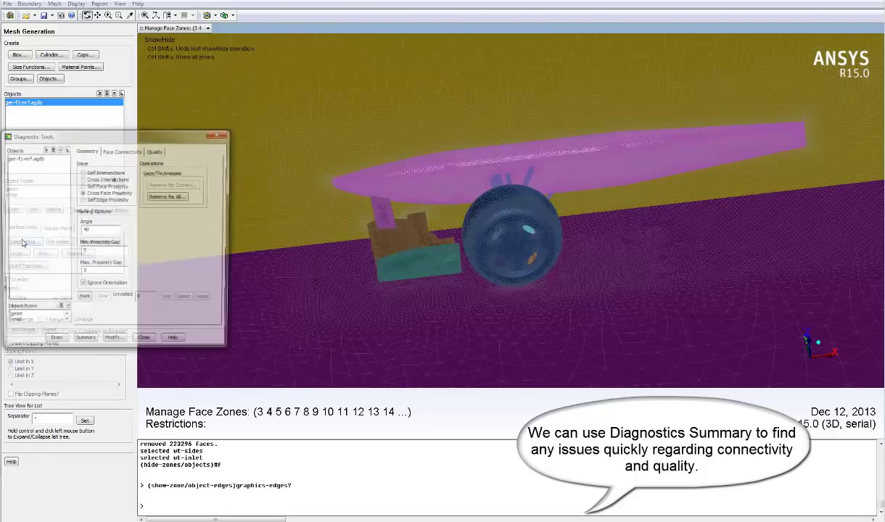
{"action": "left_click", "coordinate": [37, 158]}
{"action": "left_click", "coordinate": [156, 150]}
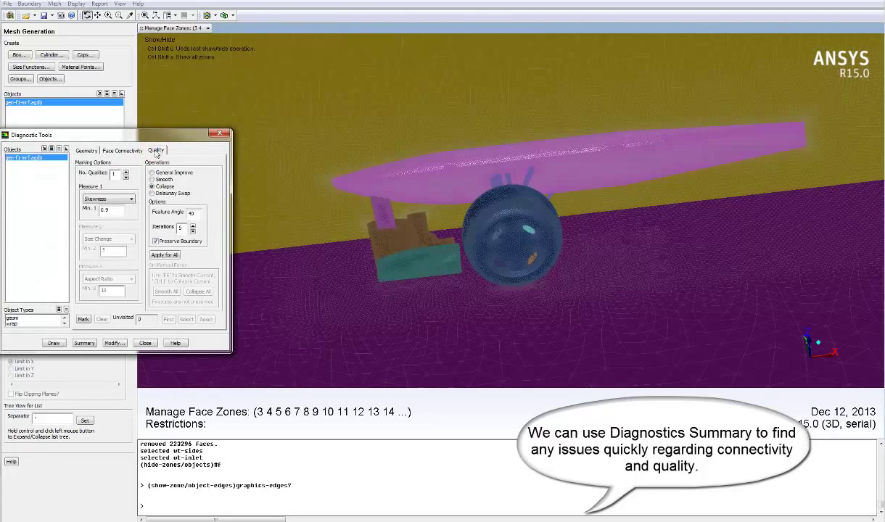
{"action": "left_click", "coordinate": [121, 150]}
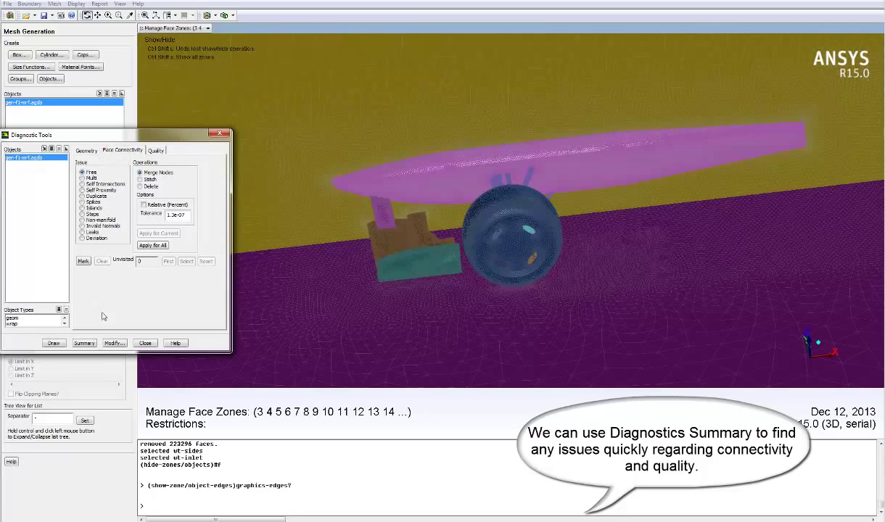
{"action": "left_click", "coordinate": [85, 343]}
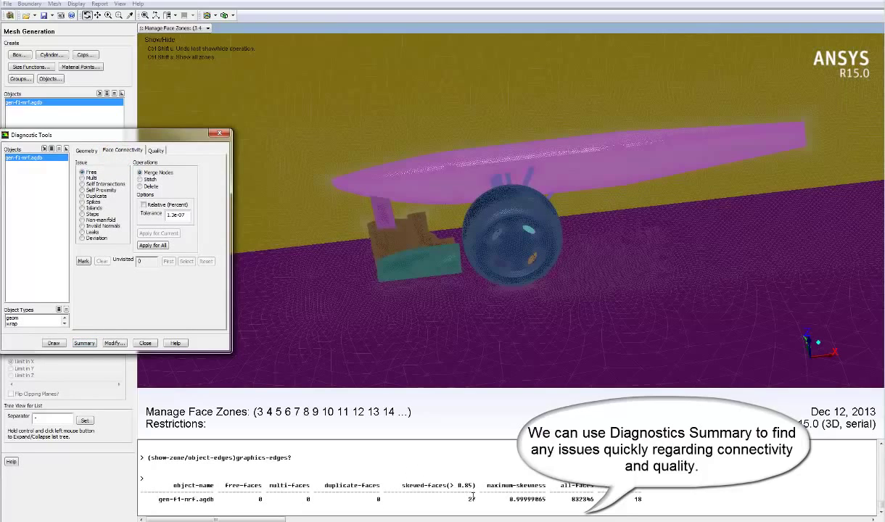
- Mark the faces with a minimum skewness of 0.98 and go to the first marked face
{"action": "left_click", "coordinate": [151, 151]}
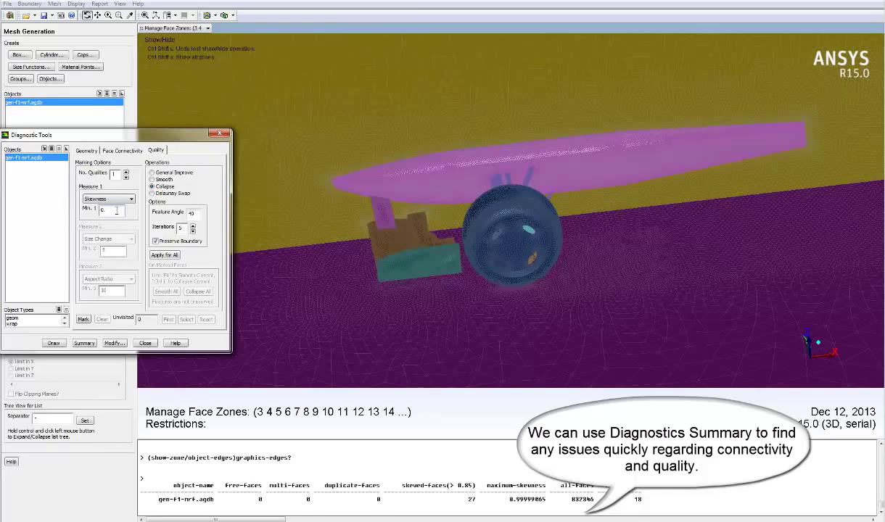
{"action": "left_click", "coordinate": [117, 210]}
{"action": "key", "text": "BackSpace"}
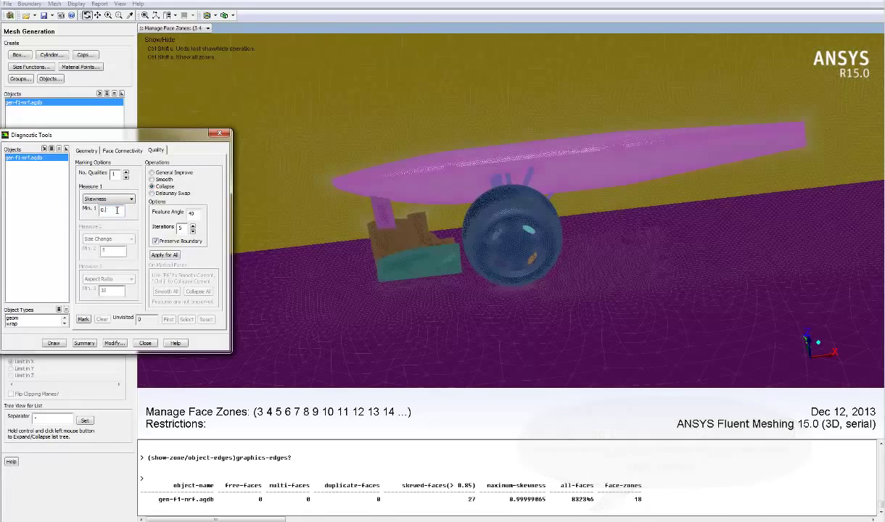
{"action": "type", "text": "98"}
{"action": "left_click", "coordinate": [83, 319]}
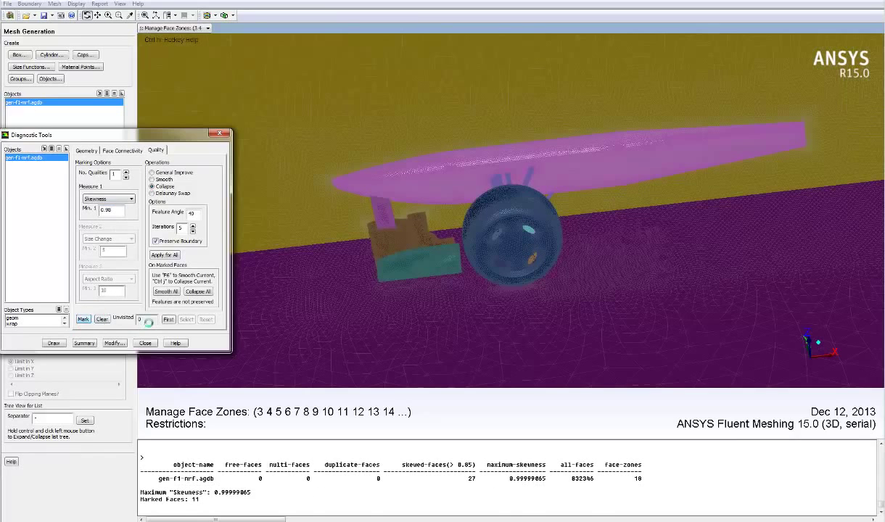
{"action": "left_click", "coordinate": [169, 320]}
- Widen the displayed region around the marked skewed face and examine the thin sliver along the surface from several angles
{"action": "left_click_drag", "start_coordinate": [519, 228], "coordinate": [481, 141]}
{"action": "key", "text": "ctrl+e"}
{"action": "key", "text": "ctrl+Up"}
{"action": "key", "text": "ctrl+Up"}
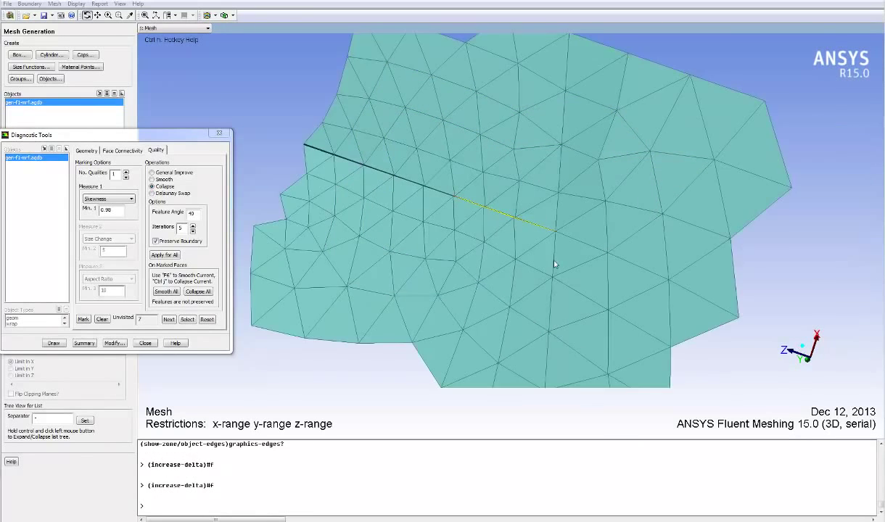
{"action": "key", "text": "ctrl+Up"}
{"action": "key", "text": "Up"}
{"action": "middle_click_drag", "start_coordinate": [582, 269], "coordinate": [529, 205]}
{"action": "left_click_drag", "start_coordinate": [507, 212], "coordinate": [341, 171]}
{"action": "key", "text": "ctrl+Up"}
{"action": "left_click_drag", "start_coordinate": [588, 194], "coordinate": [482, 234]}
{"action": "middle_click_drag", "start_coordinate": [411, 179], "coordinate": [583, 270]}
{"action": "left_click_drag", "start_coordinate": [521, 245], "coordinate": [476, 209]}
{"action": "mouse_move", "coordinate": [497, 219]}
{"action": "middle_mouse_down"}
{"action": "mouse_move", "coordinate": [450, 187]}
{"action": "mouse_move", "coordinate": [557, 236]}
{"action": "mouse_move", "coordinate": [609, 246]}
{"action": "middle_mouse_up"}
{"action": "middle_click", "coordinate": [397, 211]}
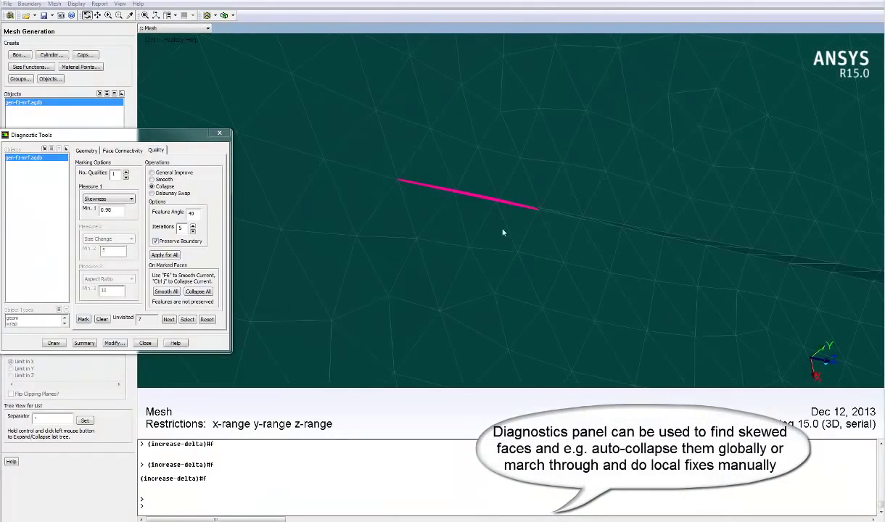
- Set the minimum skewness to 0.95, mark the faces again, and go to the first one with the Edges display option chosen
{"action": "left_click", "coordinate": [113, 210]}
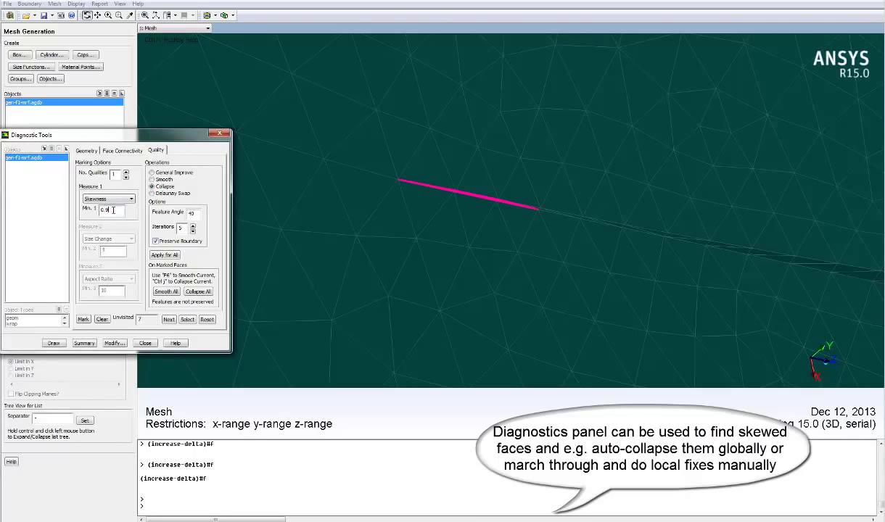
{"action": "left_click", "coordinate": [83, 319]}
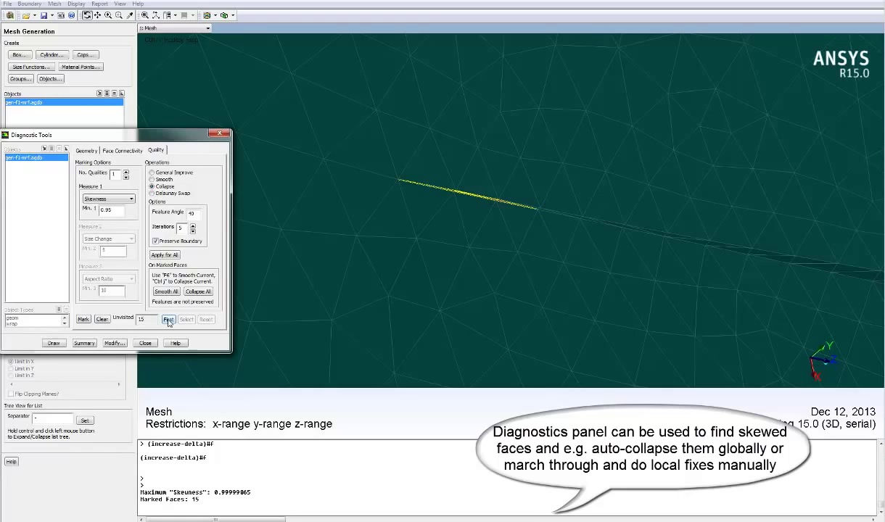
{"action": "left_click", "coordinate": [216, 15]}
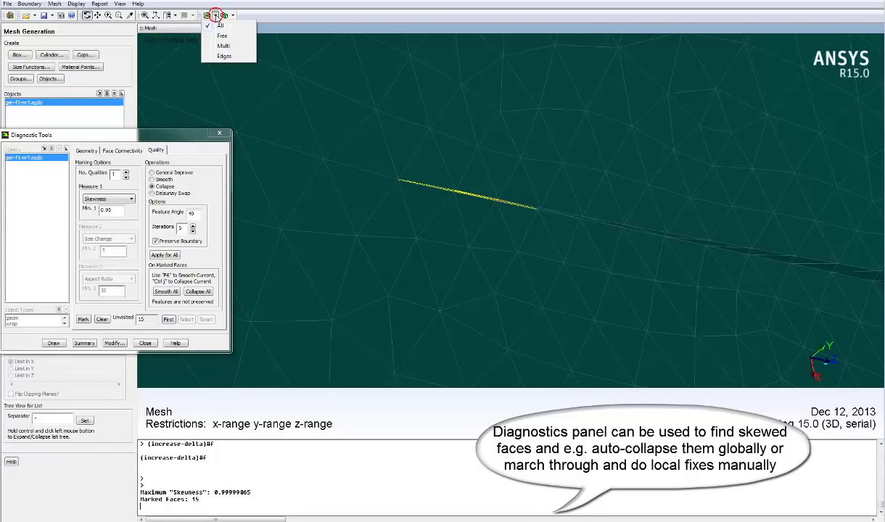
{"action": "left_click", "coordinate": [227, 56]}
{"action": "left_click", "coordinate": [167, 320]}
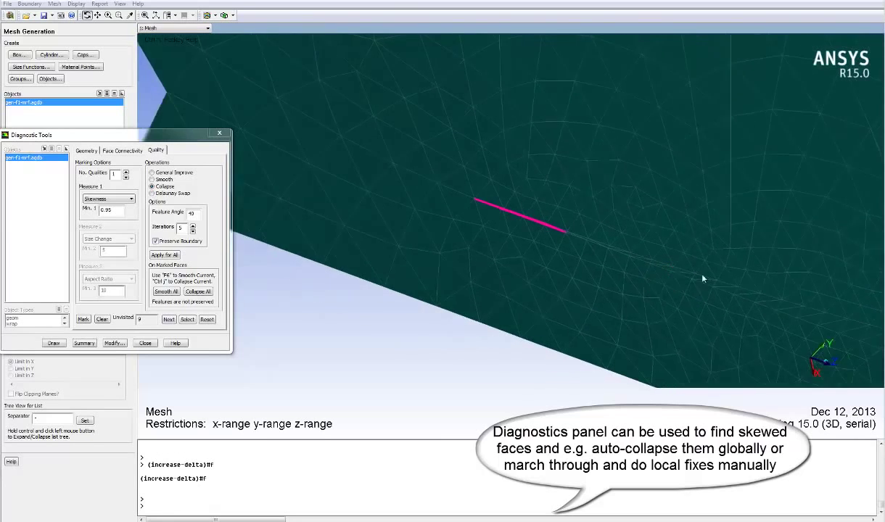
{"action": "middle_click", "coordinate": [707, 269]}
{"action": "left_click_drag", "start_coordinate": [706, 263], "coordinate": [677, 254]}
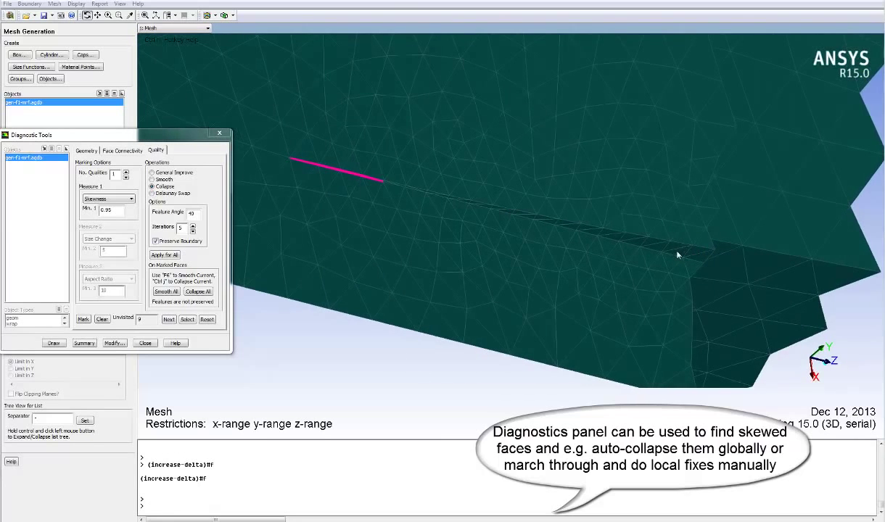
- Go to the next marked faces and examine the sharp corner where the two surfaces meet
{"action": "left_click", "coordinate": [168, 320]}
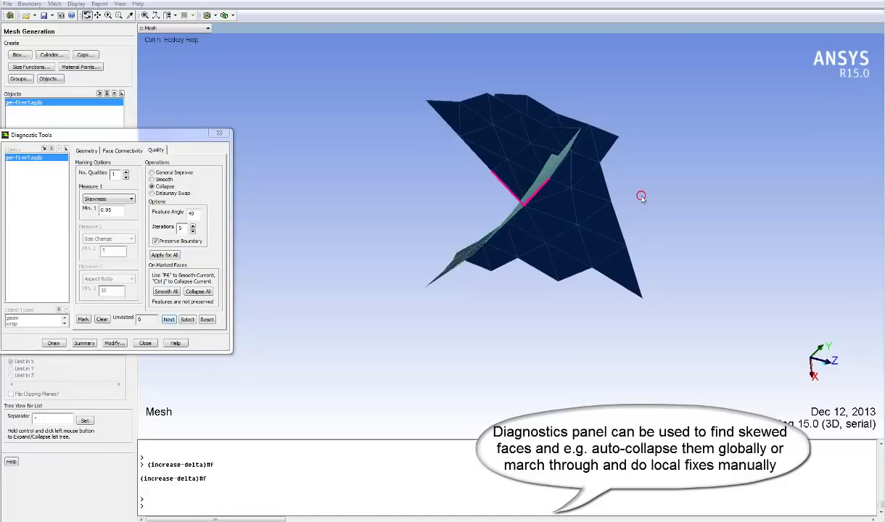
{"action": "mouse_move", "coordinate": [642, 198]}
{"action": "left_mouse_down"}
{"action": "mouse_move", "coordinate": [534, 127]}
{"action": "mouse_move", "coordinate": [456, 220]}
{"action": "mouse_move", "coordinate": [524, 188]}
{"action": "mouse_move", "coordinate": [736, 234]}
{"action": "mouse_move", "coordinate": [407, 289]}
{"action": "left_mouse_up"}
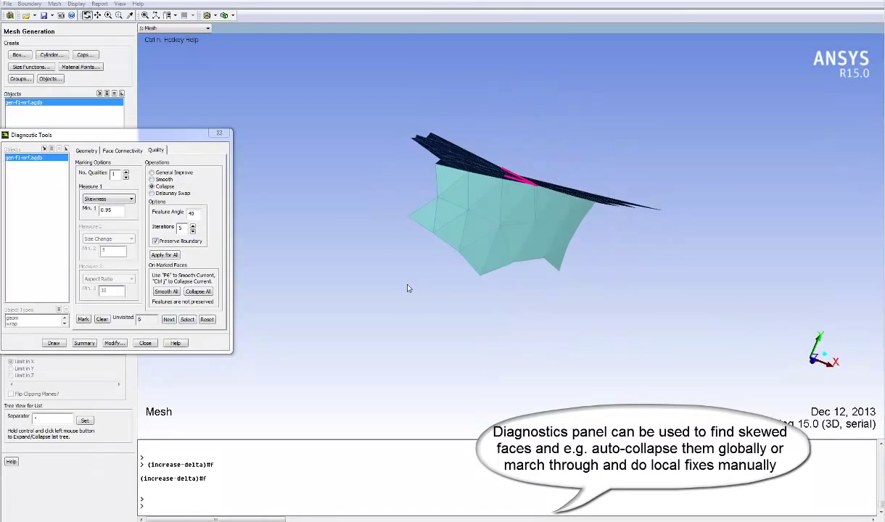
{"action": "middle_click_drag", "start_coordinate": [536, 211], "coordinate": [537, 211]}
{"action": "left_click_drag", "start_coordinate": [575, 189], "coordinate": [442, 260]}
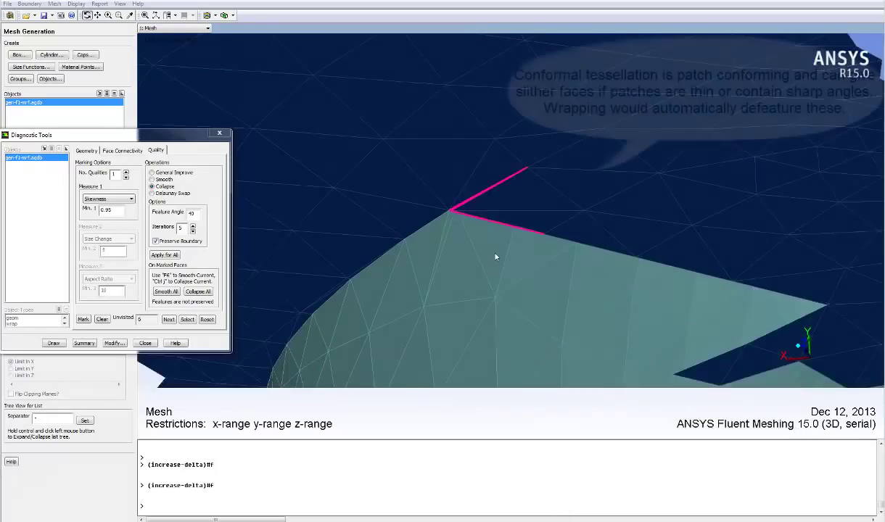
{"action": "left_click_drag", "start_coordinate": [523, 274], "coordinate": [454, 200]}
- Go to the next marked face and widen the displayed region to examine the rounded corner around it
{"action": "left_click", "coordinate": [168, 319]}
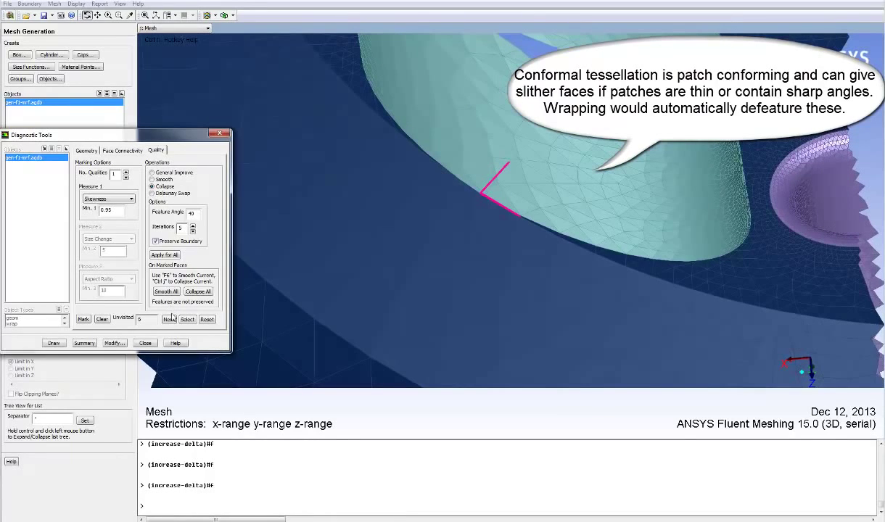
{"action": "left_click_drag", "start_coordinate": [607, 184], "coordinate": [599, 244]}
{"action": "key", "text": "Up"}
{"action": "key", "text": "Up"}
{"action": "key", "text": "Up"}
{"action": "key", "text": "Up"}
{"action": "scroll", "coordinate": [598, 245], "scroll_direction": "down", "scroll_amount": 8}
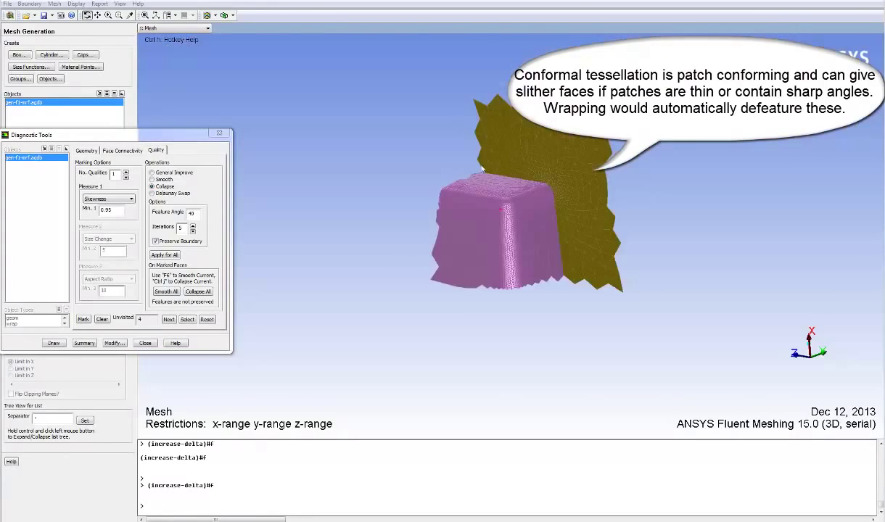
{"action": "left_click_drag", "start_coordinate": [553, 218], "coordinate": [554, 218]}
{"action": "scroll", "coordinate": [533, 234], "scroll_direction": "up", "scroll_amount": 6}
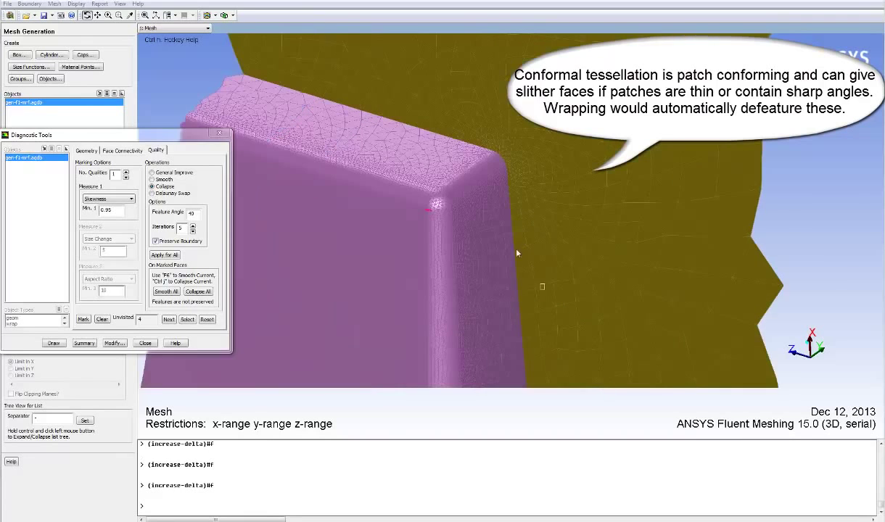
{"action": "scroll", "coordinate": [518, 251], "scroll_direction": "down", "scroll_amount": 2}
{"action": "key", "text": "Up"}
{"action": "middle_click_drag", "start_coordinate": [599, 267], "coordinate": [412, 178]}
{"action": "left_click_drag", "start_coordinate": [443, 181], "coordinate": [575, 150]}
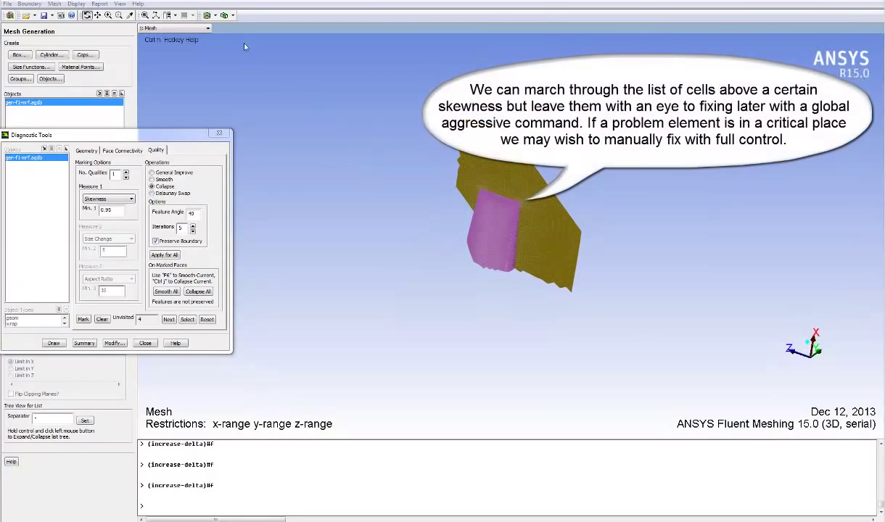
- Widen the displayed region around the current marked face and examine the raised surface's rounded corner beside the flat zone
{"action": "left_click", "coordinate": [145, 16]}
{"action": "left_click_drag", "start_coordinate": [682, 221], "coordinate": [389, 117]}
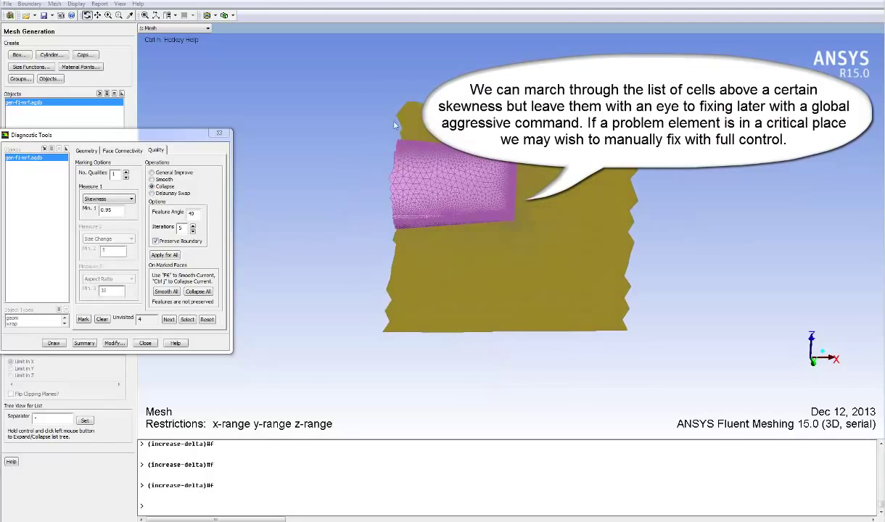
{"action": "key", "text": "ctrl+Up"}
{"action": "key", "text": "ctrl+Up"}
{"action": "middle_click_drag", "start_coordinate": [515, 224], "coordinate": [428, 155]}
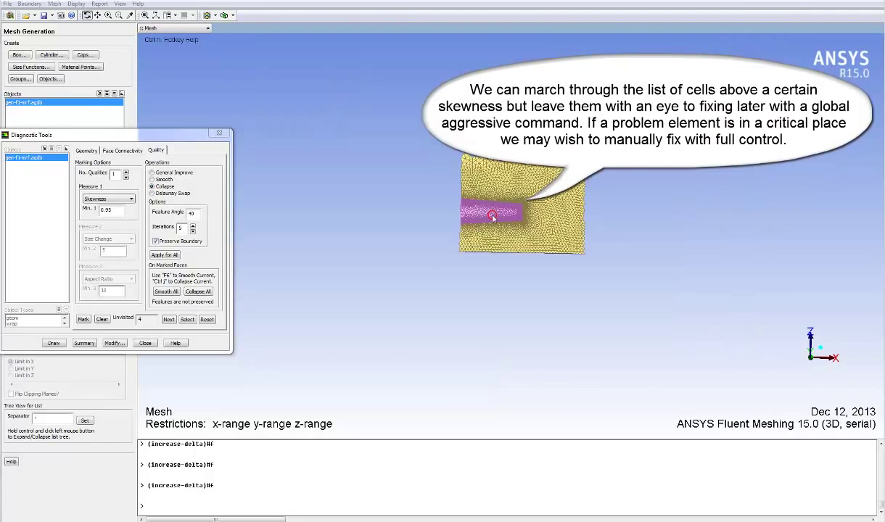
{"action": "key", "text": "ctrl+Up"}
{"action": "key", "text": "ctrl+Up"}
{"action": "key", "text": "ctrl+Up"}
{"action": "middle_click_drag", "start_coordinate": [515, 202], "coordinate": [536, 236]}
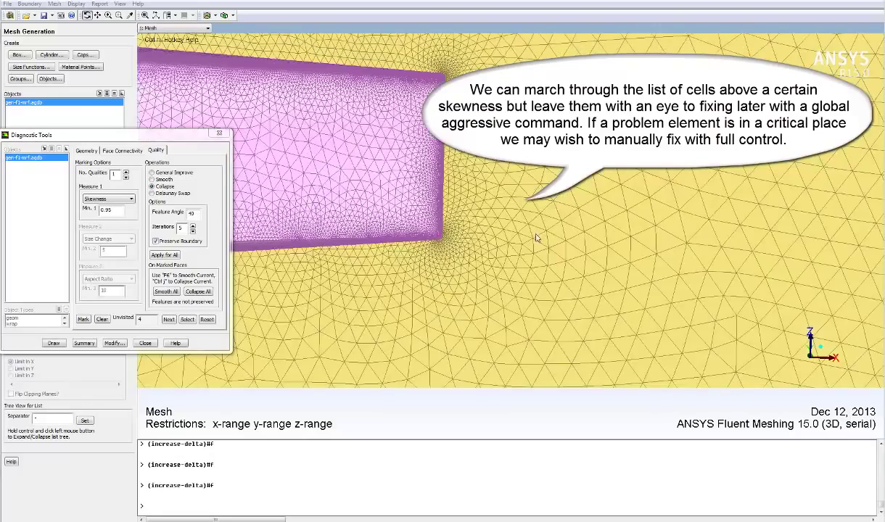
{"action": "middle_click_drag", "start_coordinate": [470, 265], "coordinate": [471, 266]}
{"action": "left_click_drag", "start_coordinate": [501, 213], "coordinate": [480, 208]}
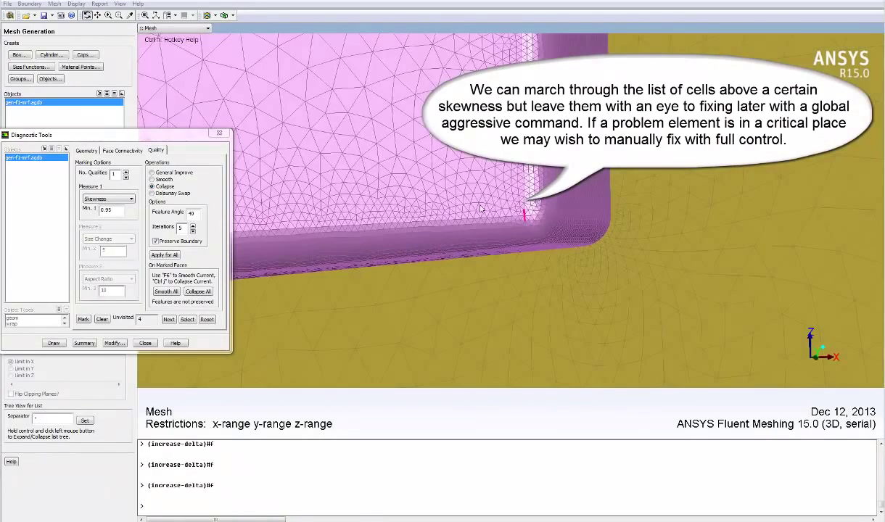
- Go through the remaining marked faces and examine the sliver on the last one from several angles
{"action": "left_click", "coordinate": [170, 319]}
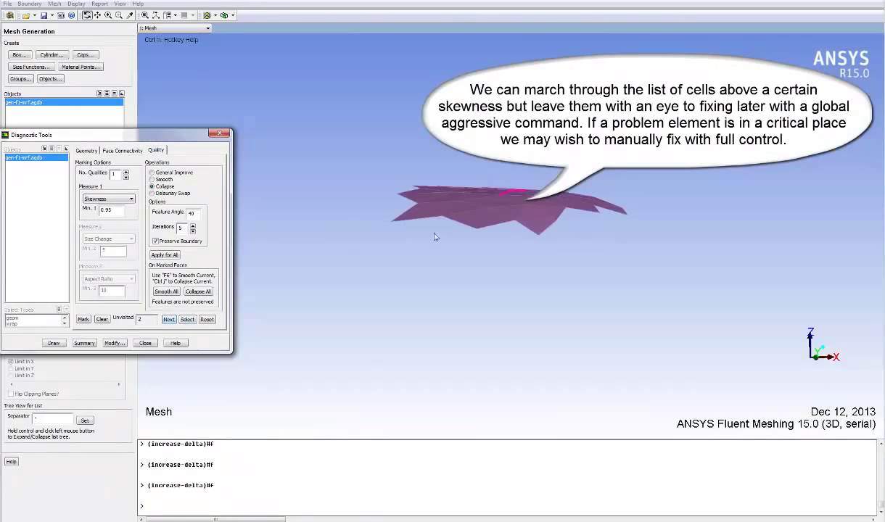
{"action": "left_click_drag", "start_coordinate": [434, 233], "coordinate": [487, 337]}
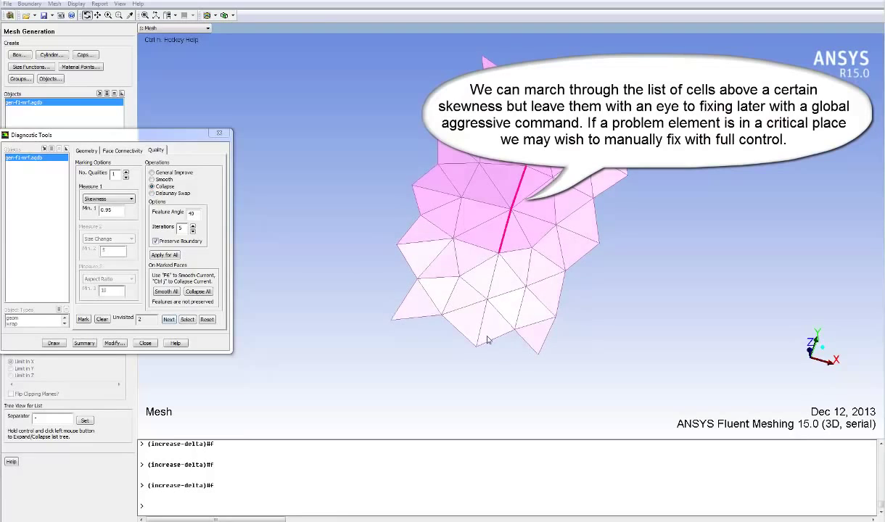
{"action": "left_click", "coordinate": [168, 319]}
{"action": "left_click_drag", "start_coordinate": [299, 290], "coordinate": [506, 185]}
{"action": "middle_click_drag", "start_coordinate": [509, 191], "coordinate": [415, 132]}
{"action": "mouse_move", "coordinate": [468, 181]}
{"action": "left_mouse_down"}
{"action": "mouse_move", "coordinate": [442, 204]}
{"action": "mouse_move", "coordinate": [478, 175]}
{"action": "left_mouse_up"}
{"action": "middle_click_drag", "start_coordinate": [478, 174], "coordinate": [465, 161]}
{"action": "middle_click_drag", "start_coordinate": [526, 227], "coordinate": [502, 201]}
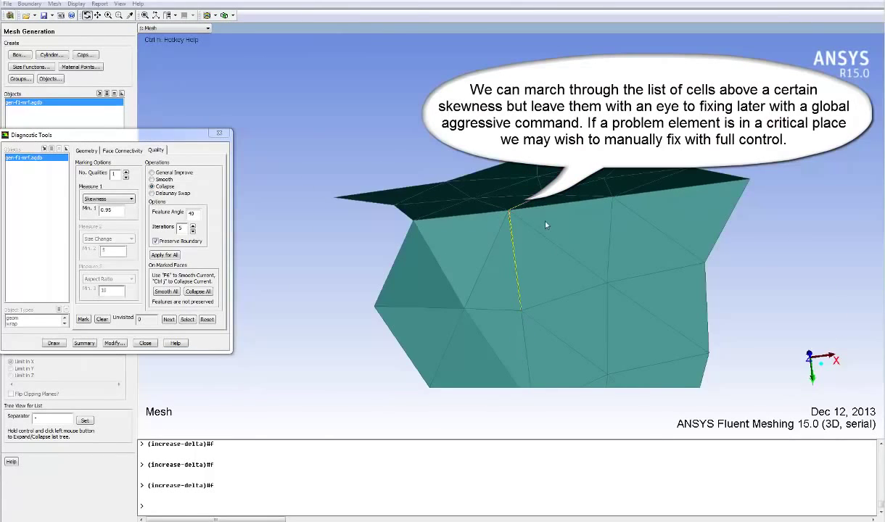
- Widen the displayed region around the last marked faces, examine the feature edge they sit on, and try to advance further
{"action": "key", "text": "ctrl+Up"}
{"action": "key", "text": "ctrl+Up"}
{"action": "middle_click_drag", "start_coordinate": [591, 269], "coordinate": [563, 242]}
{"action": "mouse_move", "coordinate": [563, 247]}
{"action": "left_mouse_down"}
{"action": "mouse_move", "coordinate": [578, 281]}
{"action": "mouse_move", "coordinate": [553, 254]}
{"action": "left_mouse_up"}
{"action": "key", "text": "ctrl+Up"}
{"action": "key", "text": "ctrl+Up"}
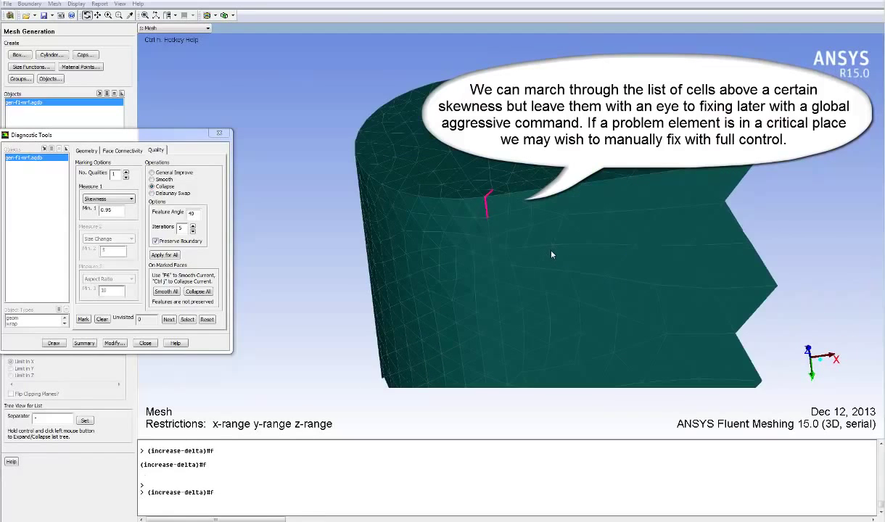
{"action": "key", "text": "ctrl+n"}
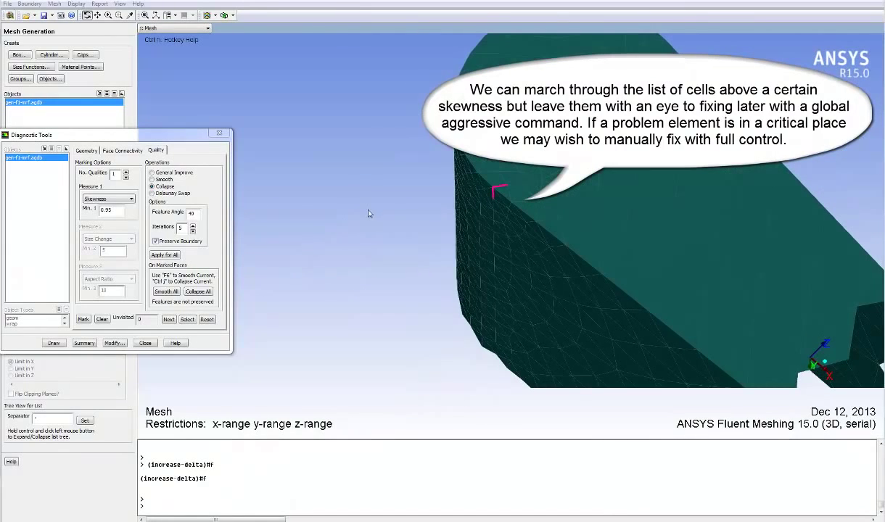
{"action": "left_click", "coordinate": [169, 319]}
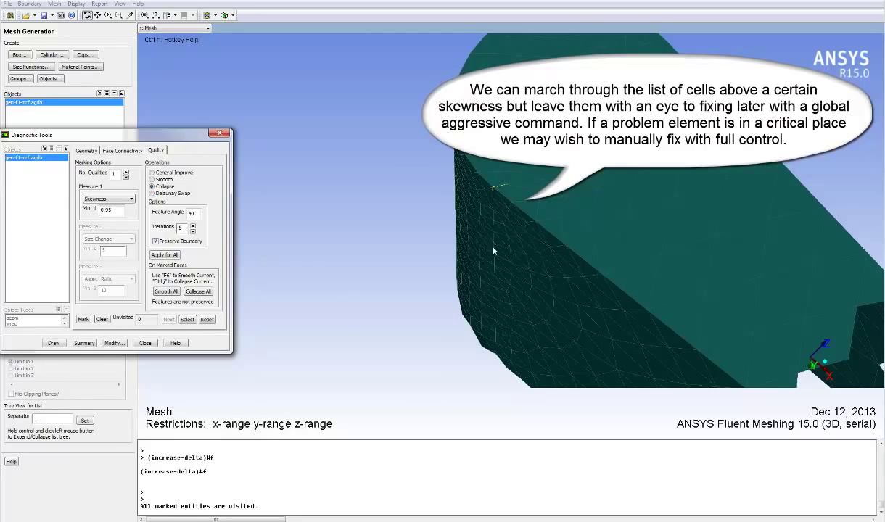
- Apply Collapse to all faces above 0.95 skewness with feature angle 40 and 5 iterations, and mark the faces again
{"action": "middle_click_drag", "start_coordinate": [494, 251], "coordinate": [469, 234]}
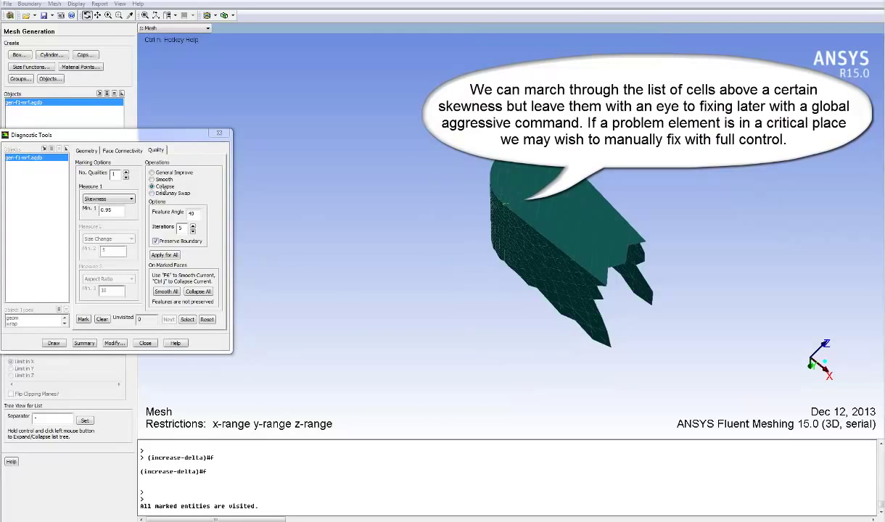
{"action": "left_click", "coordinate": [164, 256]}
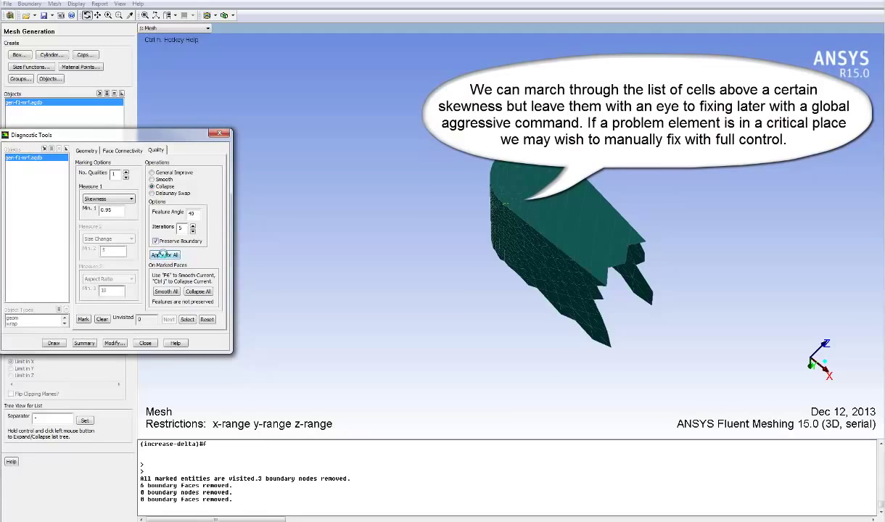
{"action": "left_click", "coordinate": [84, 320]}
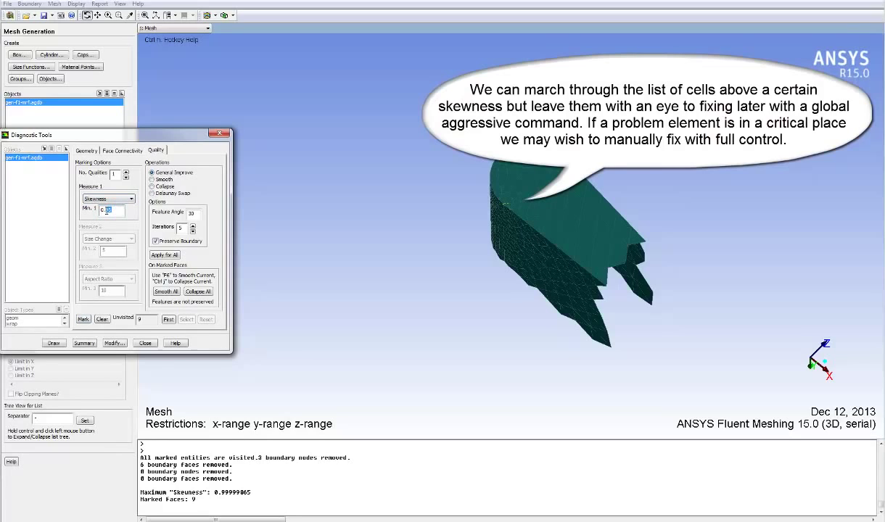
- With General Improve as the operation, mark the faces above a minimum skewness of 0.7 and go to the first one
{"action": "left_click", "coordinate": [85, 321]}
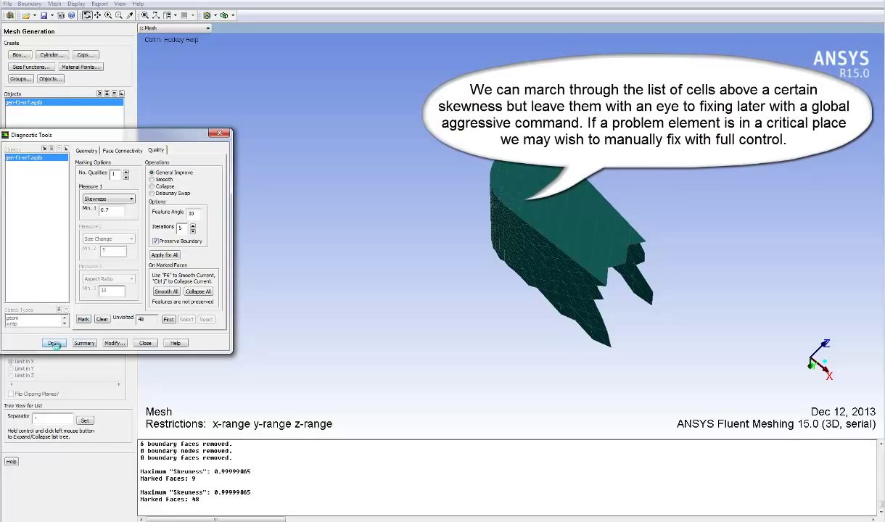
{"action": "left_click_drag", "start_coordinate": [549, 225], "coordinate": [447, 247]}
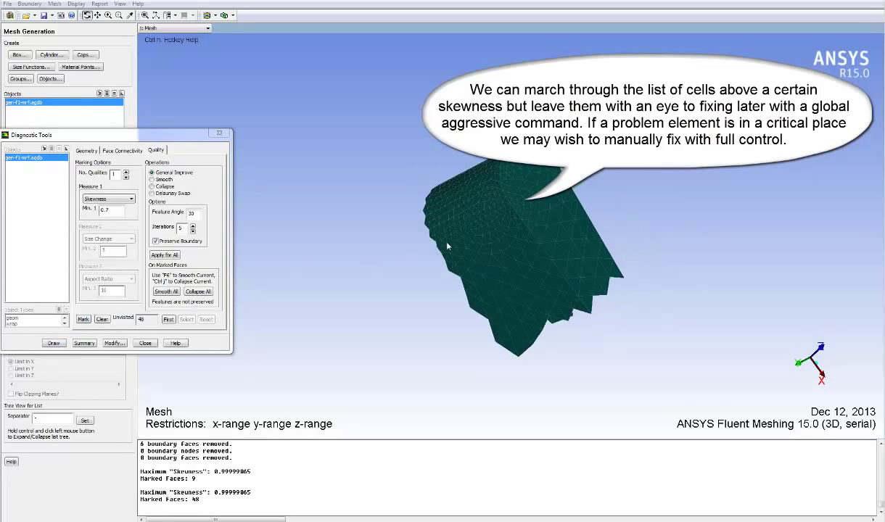
{"action": "left_click", "coordinate": [168, 320]}
{"action": "left_click_drag", "start_coordinate": [580, 170], "coordinate": [522, 218]}
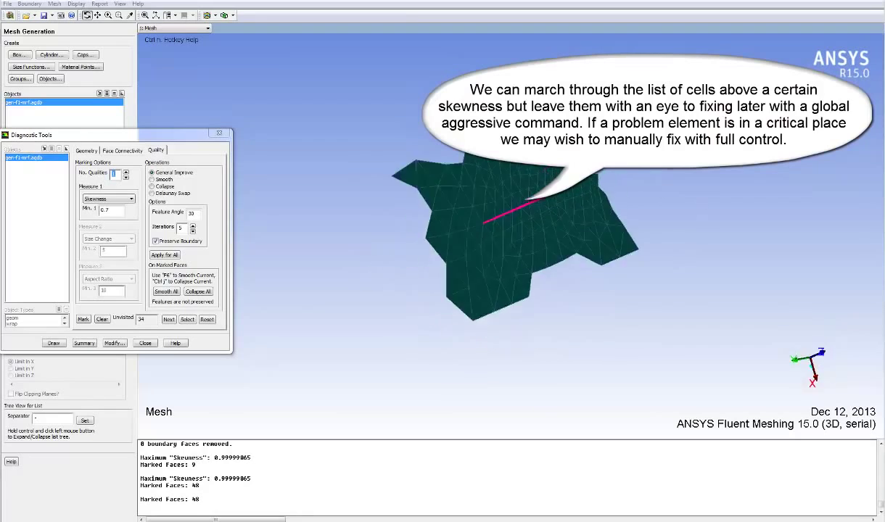
- Widen the displayed region around the first marked face until the neighbouring zones are included, and examine where it lies
{"action": "left_click_drag", "start_coordinate": [558, 160], "coordinate": [402, 246]}
{"action": "key", "text": "Up"}
{"action": "middle_click_drag", "start_coordinate": [422, 147], "coordinate": [606, 259]}
{"action": "left_click_drag", "start_coordinate": [606, 259], "coordinate": [448, 208]}
{"action": "middle_click_drag", "start_coordinate": [469, 237], "coordinate": [394, 189]}
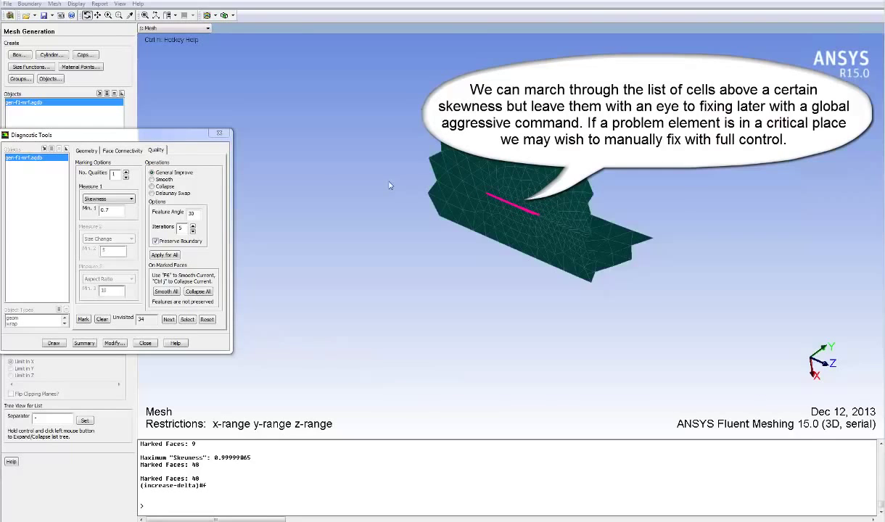
{"action": "key", "text": "Up"}
{"action": "key", "text": "Up"}
{"action": "key", "text": "Up"}
{"action": "middle_click", "coordinate": [654, 290]}
{"action": "left_click_drag", "start_coordinate": [603, 215], "coordinate": [532, 194]}
{"action": "left_click_drag", "start_coordinate": [570, 247], "coordinate": [528, 332]}
{"action": "key", "text": "ctrl+a"}
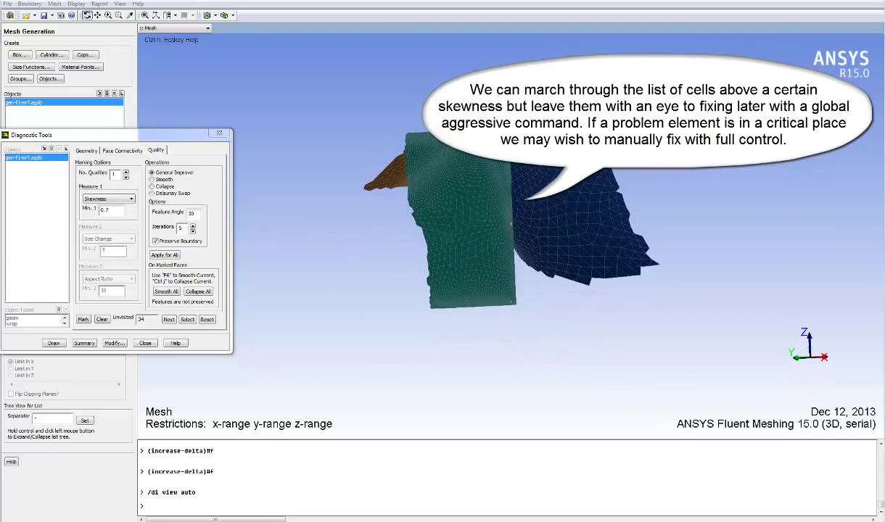
- Clear the preset boundary selections and merge the two close nodes at the middle of the marked sliver
{"action": "middle_click_drag", "start_coordinate": [520, 186], "coordinate": [521, 188]}
{"action": "left_click_drag", "start_coordinate": [519, 190], "coordinate": [543, 234]}
{"action": "middle_click_drag", "start_coordinate": [412, 233], "coordinate": [443, 260]}
{"action": "mouse_move", "coordinate": [461, 153]}
{"action": "middle_mouse_down"}
{"action": "mouse_move", "coordinate": [551, 256]}
{"action": "mouse_move", "coordinate": [528, 165]}
{"action": "middle_mouse_up"}
{"action": "left_click_drag", "start_coordinate": [528, 166], "coordinate": [504, 187]}
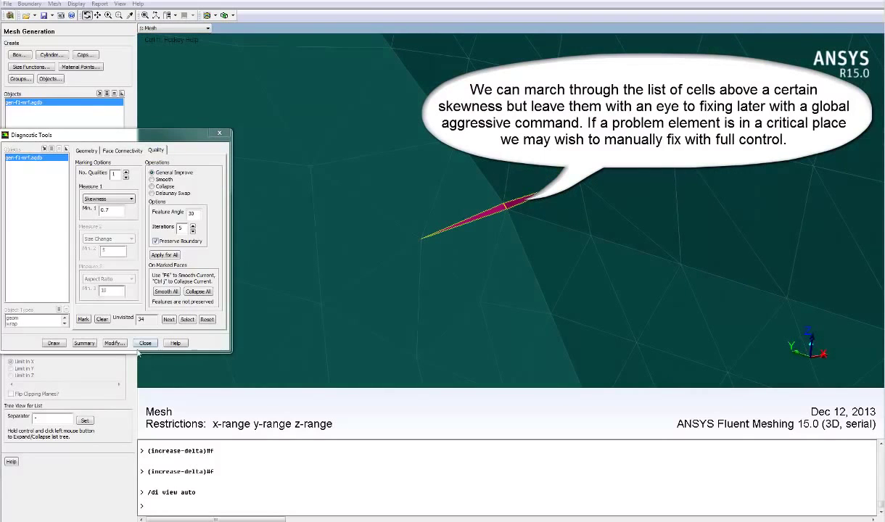
{"action": "left_click", "coordinate": [113, 343]}
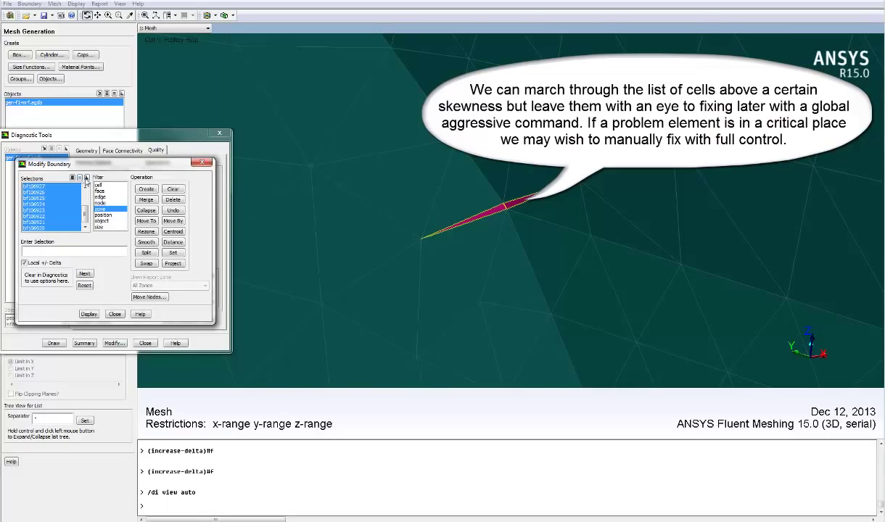
{"action": "left_click", "coordinate": [173, 190]}
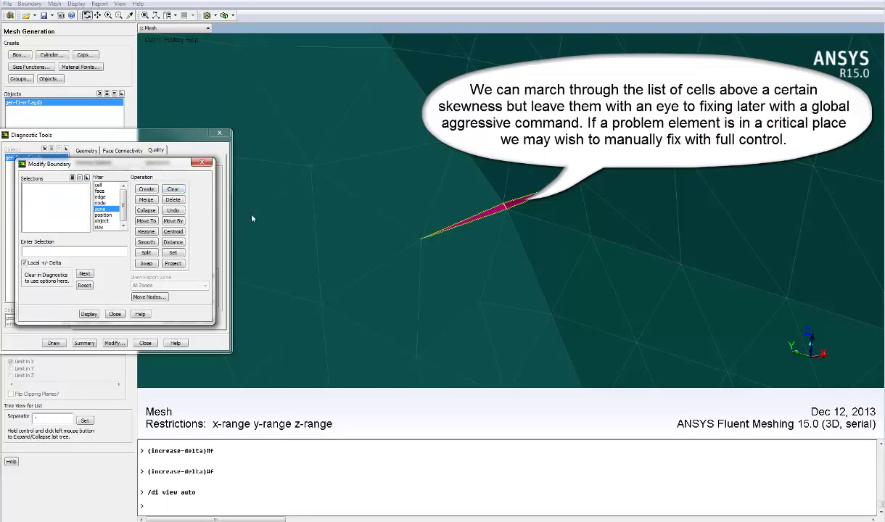
{"action": "right_click", "coordinate": [498, 200]}
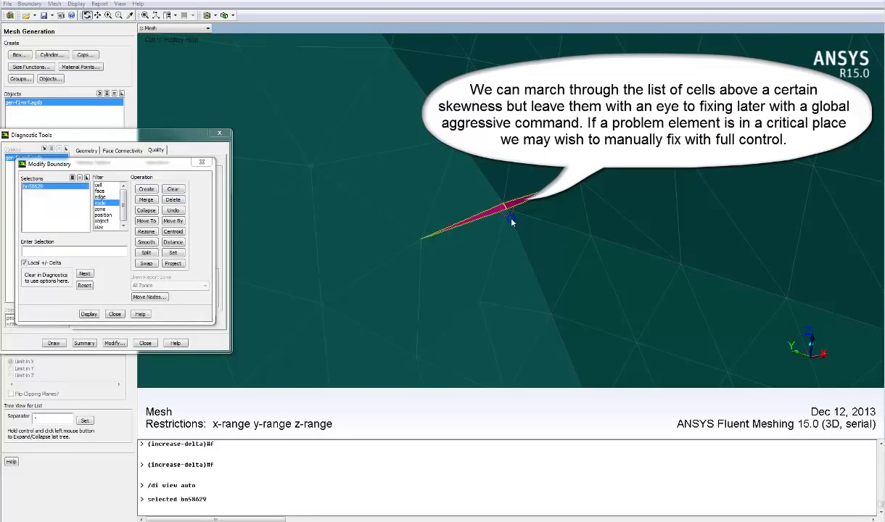
{"action": "right_click", "coordinate": [501, 198]}
{"action": "left_click", "coordinate": [146, 199]}
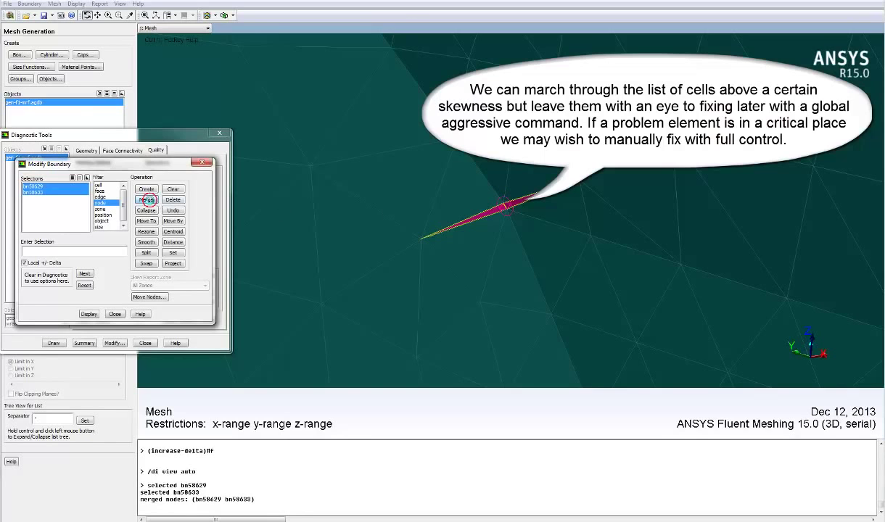
- Smooth the single node at the middle of the skewed sliver on the rounded edge, clearing any other selected nodes
{"action": "middle_click_drag", "start_coordinate": [561, 306], "coordinate": [440, 176]}
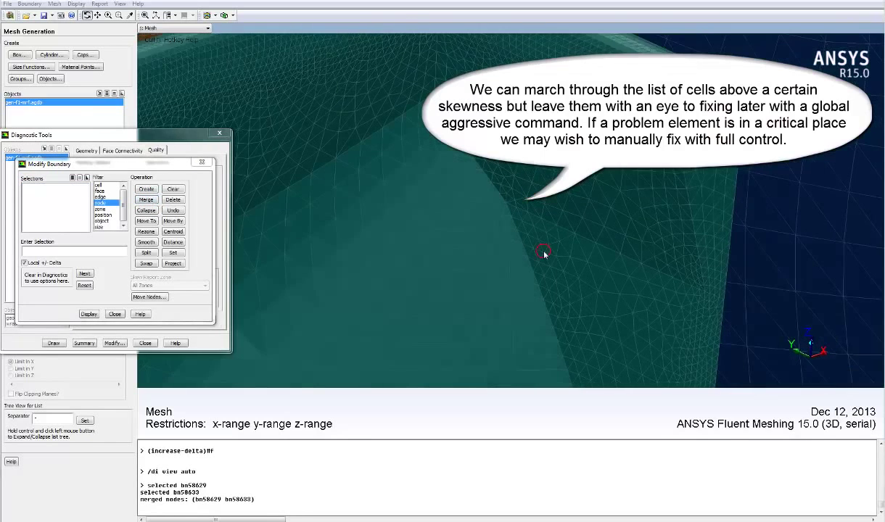
{"action": "middle_click_drag", "start_coordinate": [548, 258], "coordinate": [535, 243]}
{"action": "left_click_drag", "start_coordinate": [565, 222], "coordinate": [569, 209]}
{"action": "middle_click_drag", "start_coordinate": [555, 197], "coordinate": [571, 202]}
{"action": "left_click_drag", "start_coordinate": [571, 203], "coordinate": [610, 227]}
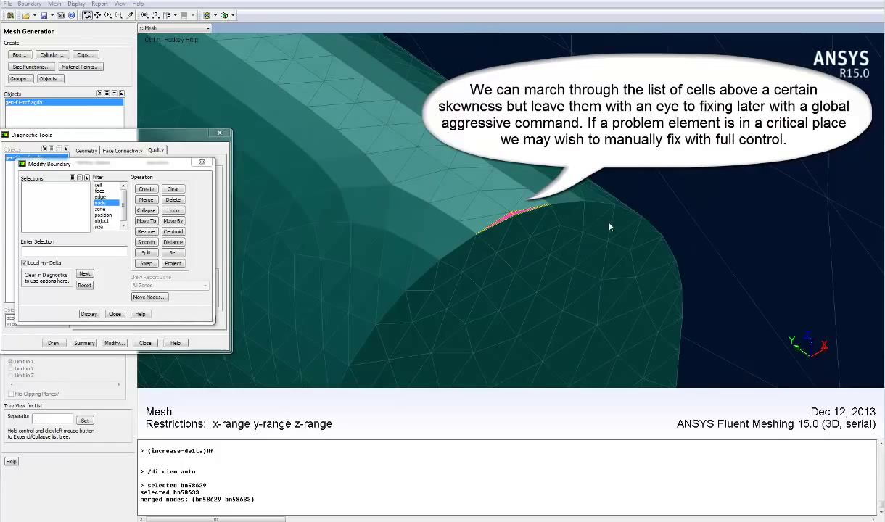
{"action": "right_click", "coordinate": [519, 227]}
{"action": "right_click", "coordinate": [511, 213]}
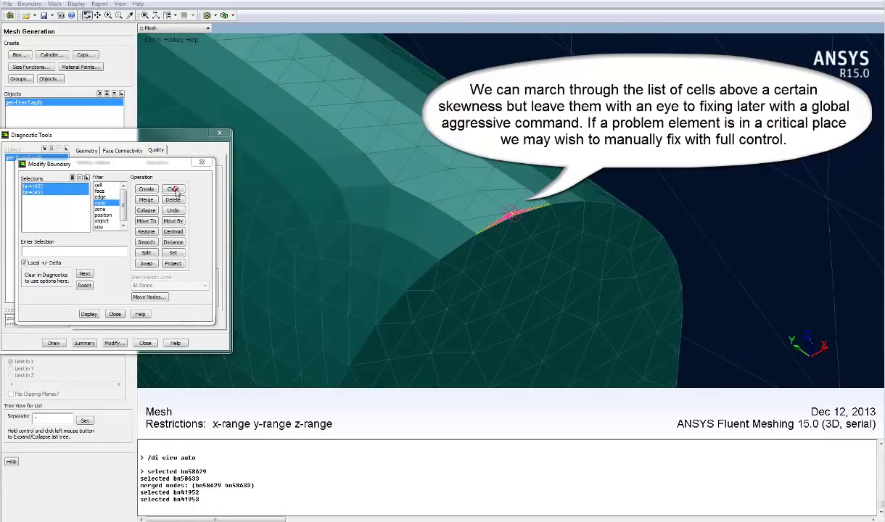
{"action": "left_click", "coordinate": [174, 190]}
{"action": "right_click", "coordinate": [503, 218]}
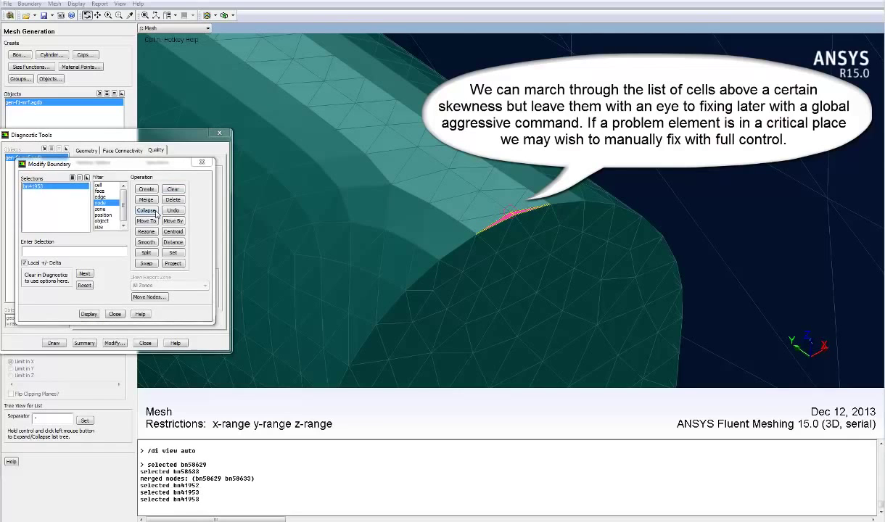
{"action": "left_click", "coordinate": [148, 242]}
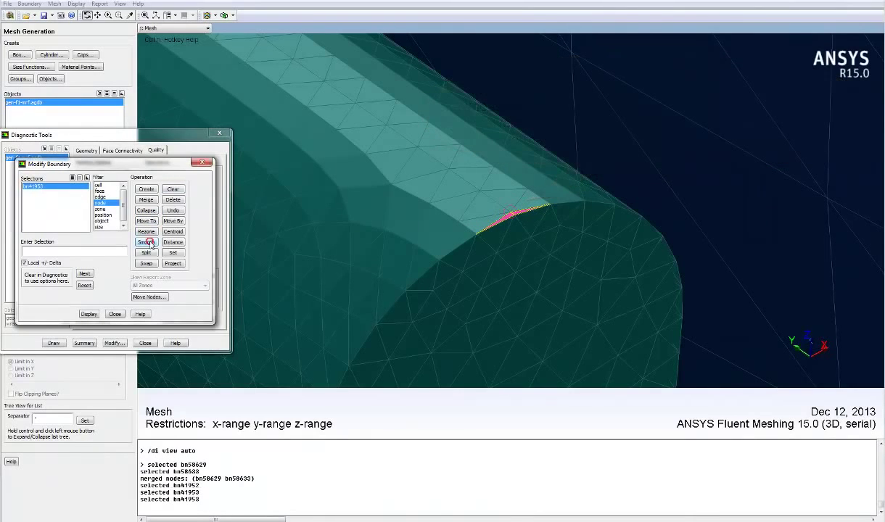
{"action": "left_click_drag", "start_coordinate": [450, 225], "coordinate": [488, 197]}
{"action": "middle_click_drag", "start_coordinate": [511, 261], "coordinate": [447, 186]}
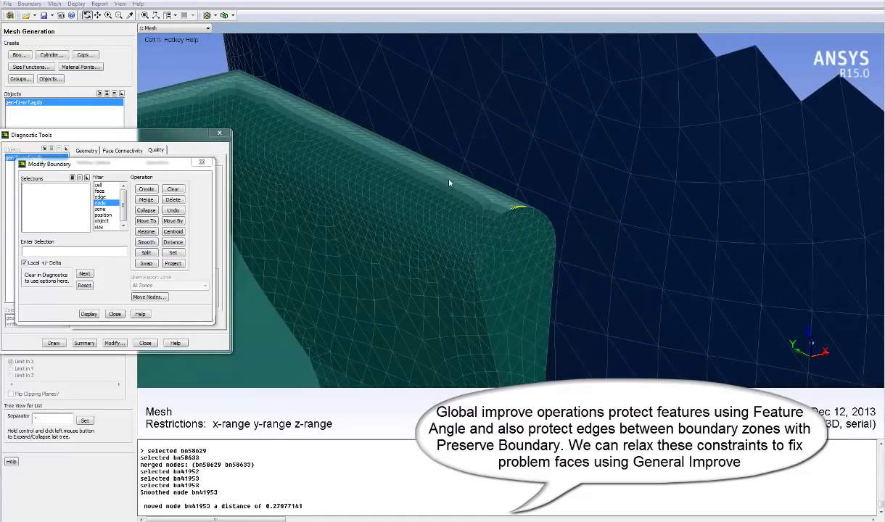
- Close boundary modification, apply General Improve to all faces with feature angle 30 and 5 iterations, and mark the faces again
{"action": "left_click", "coordinate": [202, 161]}
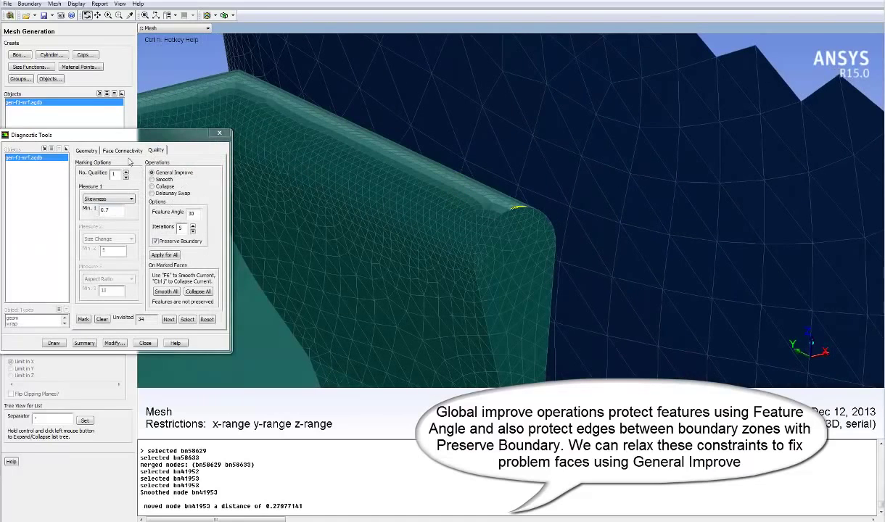
{"action": "left_click", "coordinate": [171, 256]}
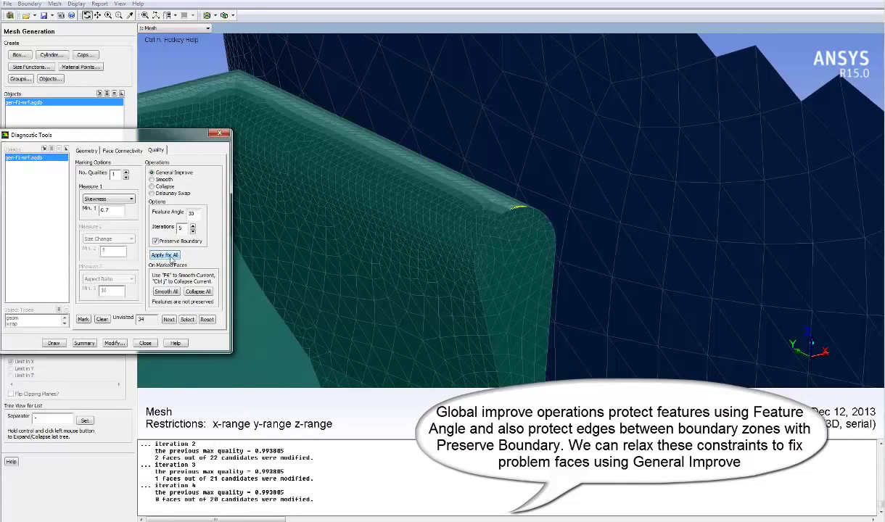
{"action": "left_click", "coordinate": [85, 320]}
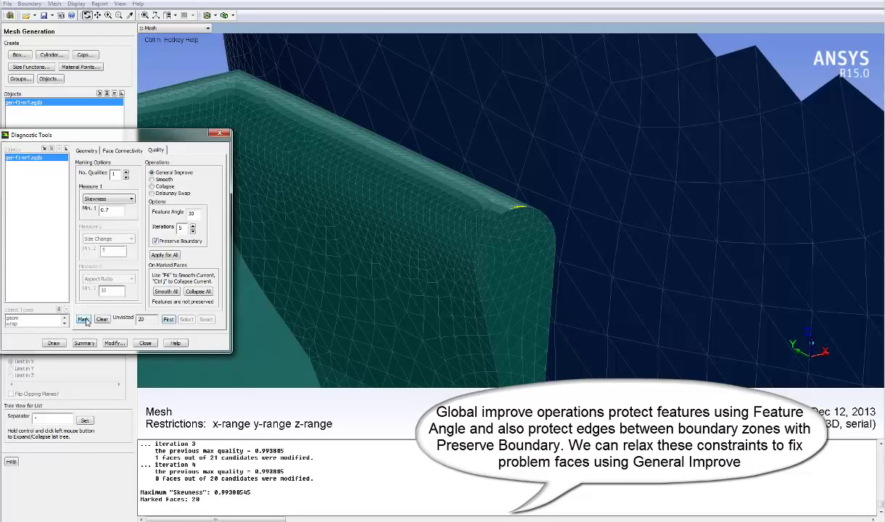
- Step through the newly marked faces and widen the displayed region to examine the long thin sliver and the narrow strip beyond it
{"action": "left_click", "coordinate": [169, 320]}
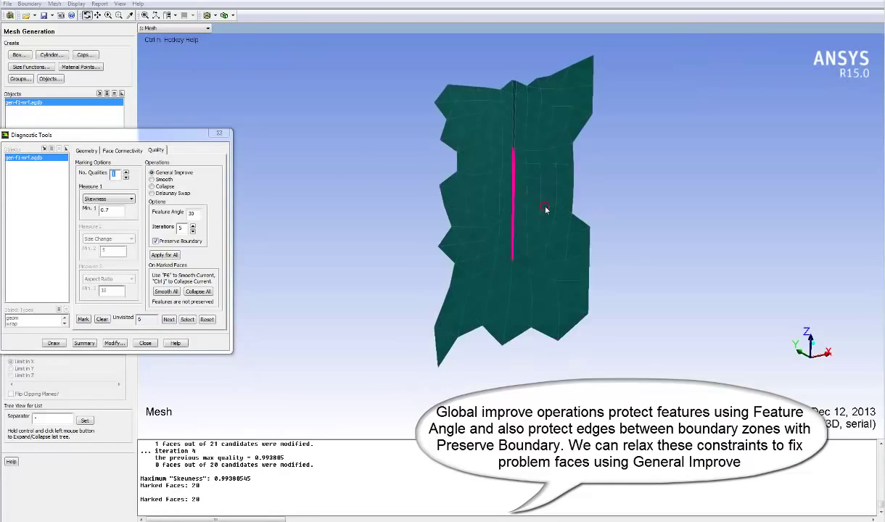
{"action": "left_click_drag", "start_coordinate": [547, 208], "coordinate": [620, 251]}
{"action": "key", "text": "Up"}
{"action": "key", "text": "Up"}
{"action": "key", "text": "Up"}
{"action": "key", "text": "Up"}
{"action": "left_click_drag", "start_coordinate": [688, 235], "coordinate": [563, 239]}
{"action": "scroll", "coordinate": [526, 187], "scroll_direction": "down", "scroll_amount": 5}
{"action": "key", "text": "Up"}
{"action": "key", "text": "Up"}
{"action": "middle_click_drag", "start_coordinate": [460, 189], "coordinate": [536, 248]}
{"action": "mouse_move", "coordinate": [525, 223]}
{"action": "left_mouse_down"}
{"action": "mouse_move", "coordinate": [584, 235]}
{"action": "mouse_move", "coordinate": [566, 225]}
{"action": "mouse_move", "coordinate": [578, 214]}
{"action": "mouse_move", "coordinate": [573, 231]}
{"action": "left_mouse_up"}
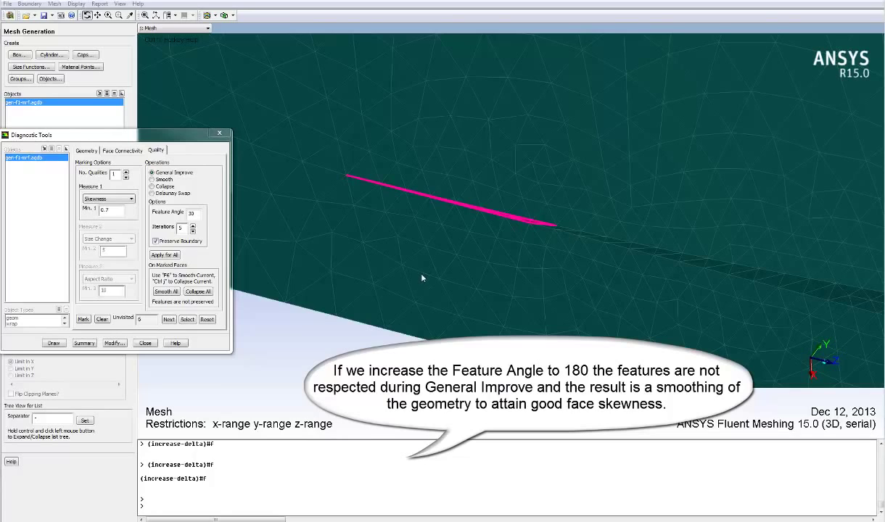
- Set the feature angle to 180, apply General Improve to all faces, and redraw the mesh around the long thin sliver
{"action": "double_click", "coordinate": [194, 214]}
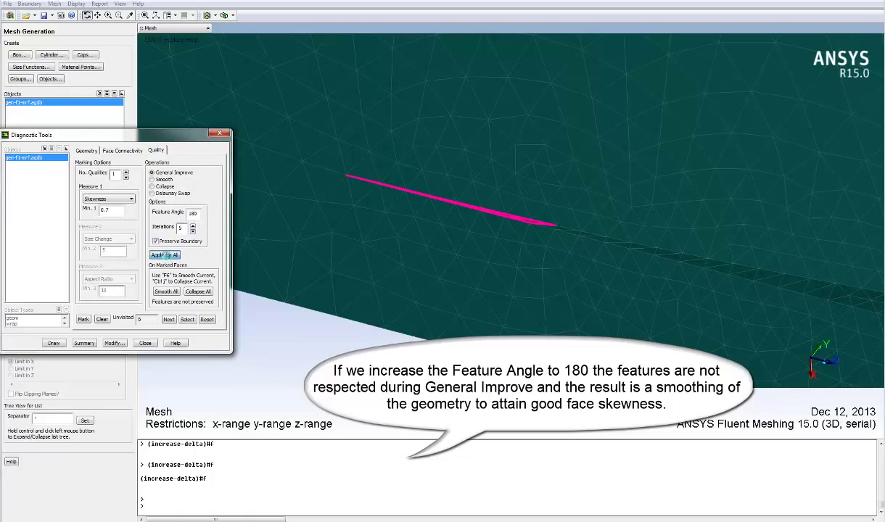
{"action": "left_click", "coordinate": [166, 255]}
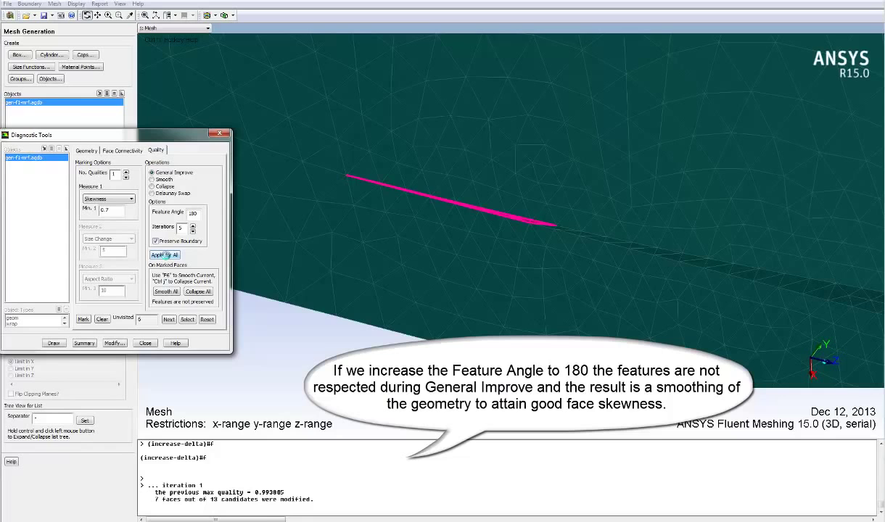
{"action": "left_click", "coordinate": [55, 343]}
{"action": "left_click_drag", "start_coordinate": [566, 213], "coordinate": [557, 187]}
{"action": "middle_click_drag", "start_coordinate": [599, 262], "coordinate": [496, 167]}
- Mark the faces with skewness above 0.7 again and bring up the marked ones for examination
{"action": "left_click", "coordinate": [84, 319]}
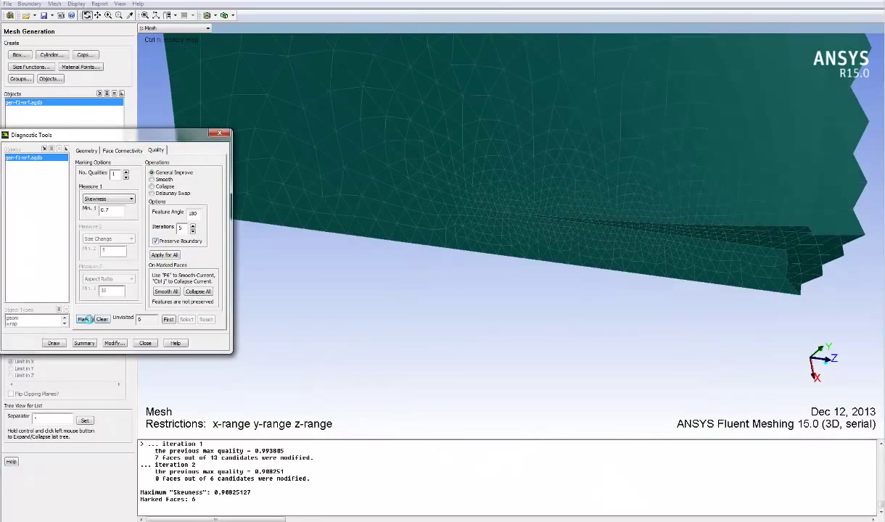
{"action": "left_click", "coordinate": [167, 319]}
{"action": "left_click_drag", "start_coordinate": [490, 254], "coordinate": [530, 223]}
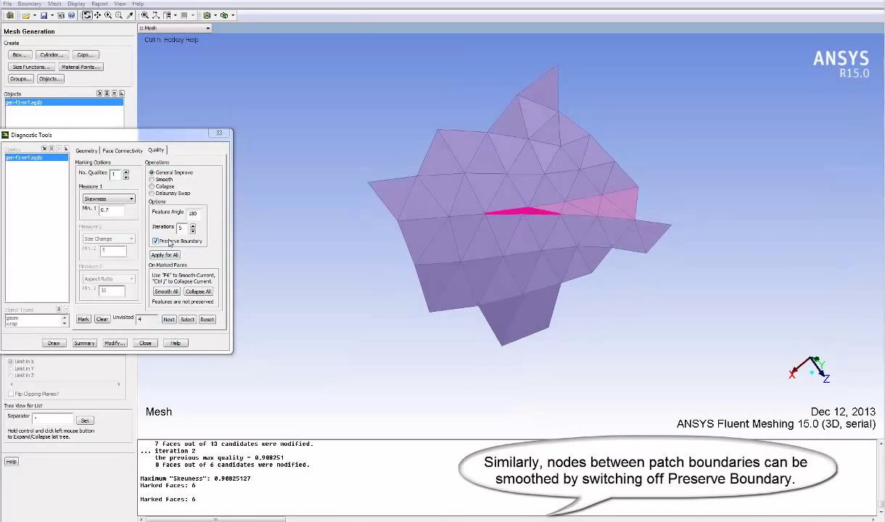
- Turn off Preserve Boundary, apply General Improve to all faces at feature angle 180, and redraw the patch around the sliver
{"action": "left_click", "coordinate": [156, 241]}
{"action": "left_click_drag", "start_coordinate": [593, 246], "coordinate": [588, 225]}
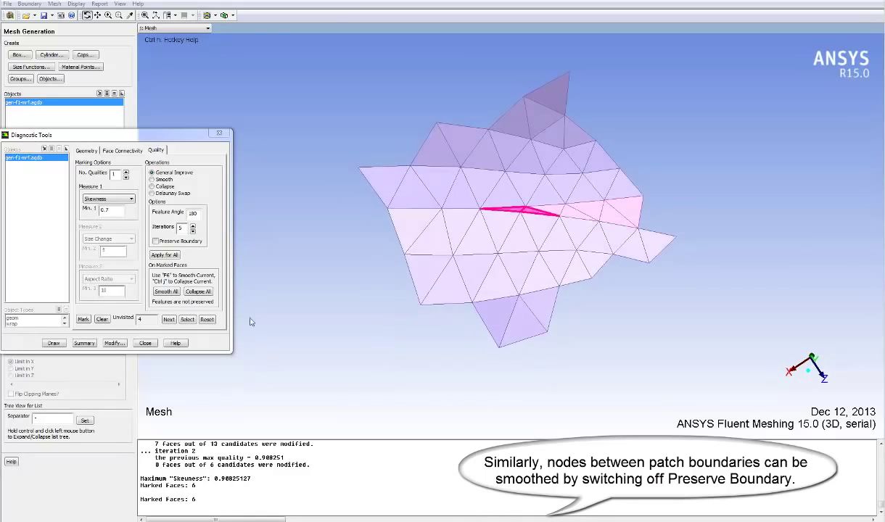
{"action": "left_click", "coordinate": [164, 255]}
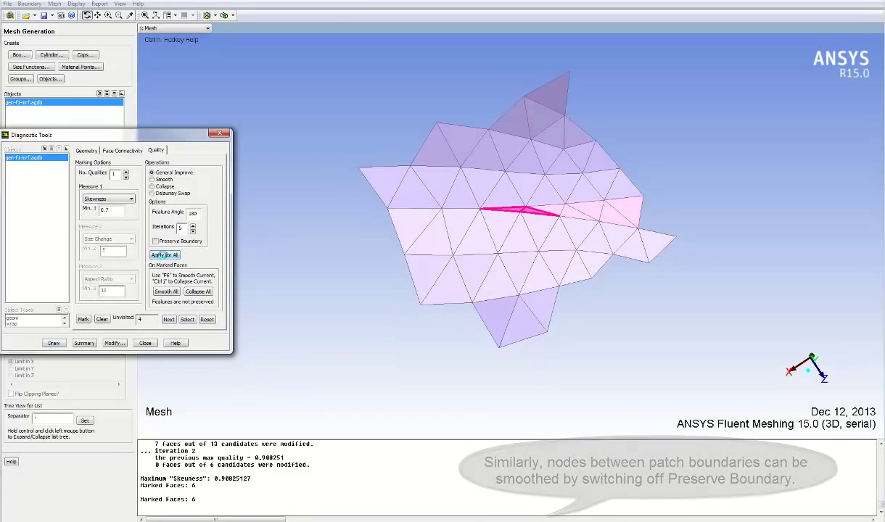
{"action": "left_click", "coordinate": [53, 342]}
{"action": "left_click", "coordinate": [584, 207]}
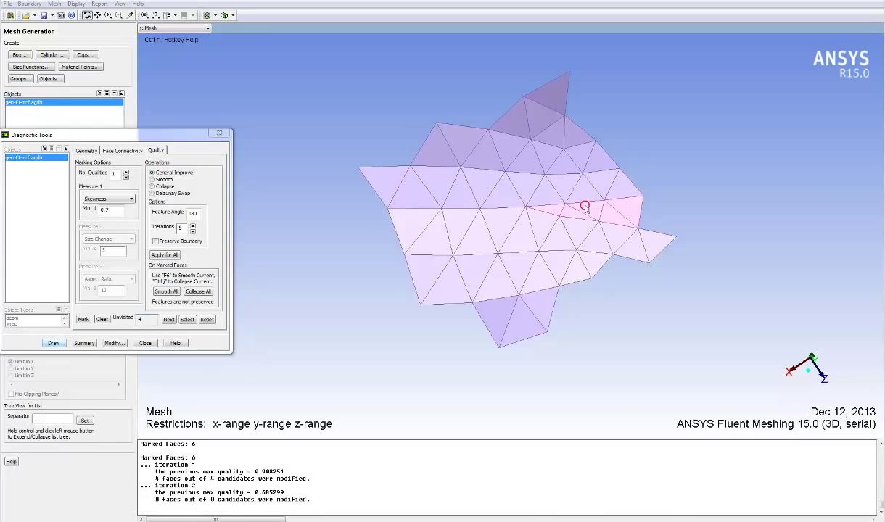
{"action": "left_click_drag", "start_coordinate": [585, 207], "coordinate": [530, 233]}
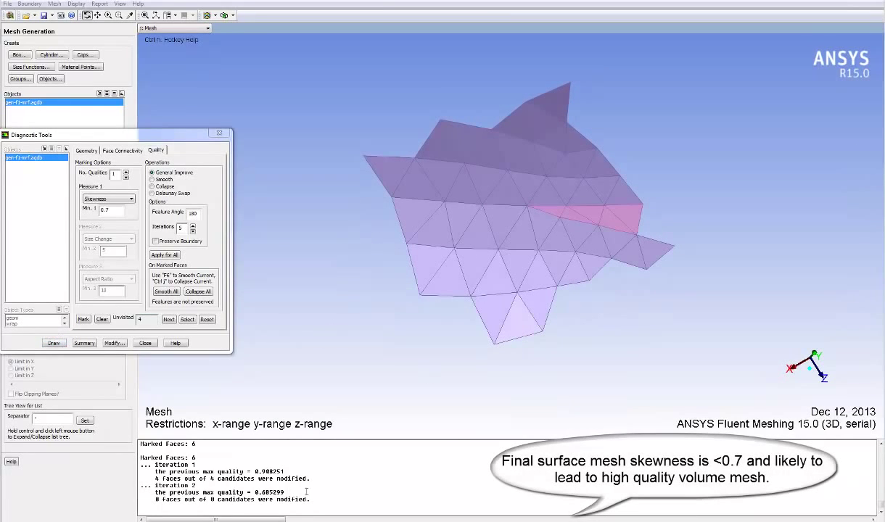
- Print the quality summary for the gen-f1-nrf.agdb object and close the diagnostic tools
{"action": "left_click", "coordinate": [86, 343]}
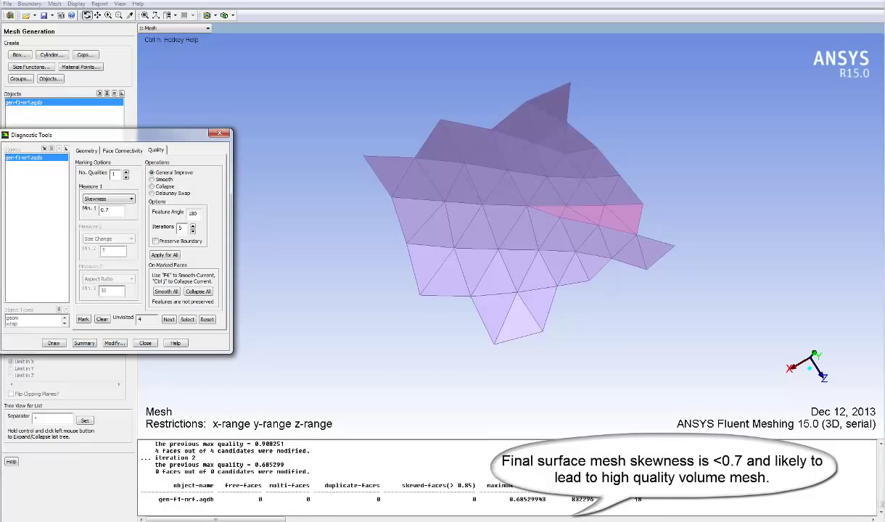
{"action": "left_click", "coordinate": [145, 343]}
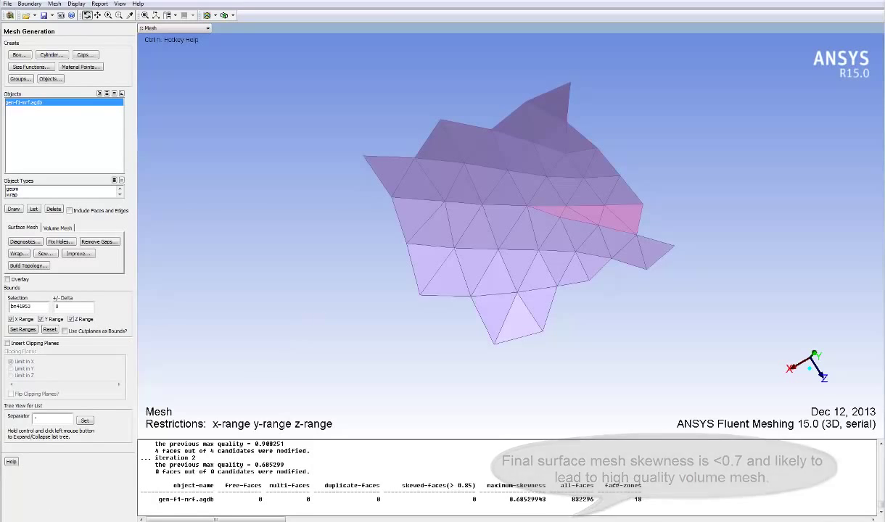